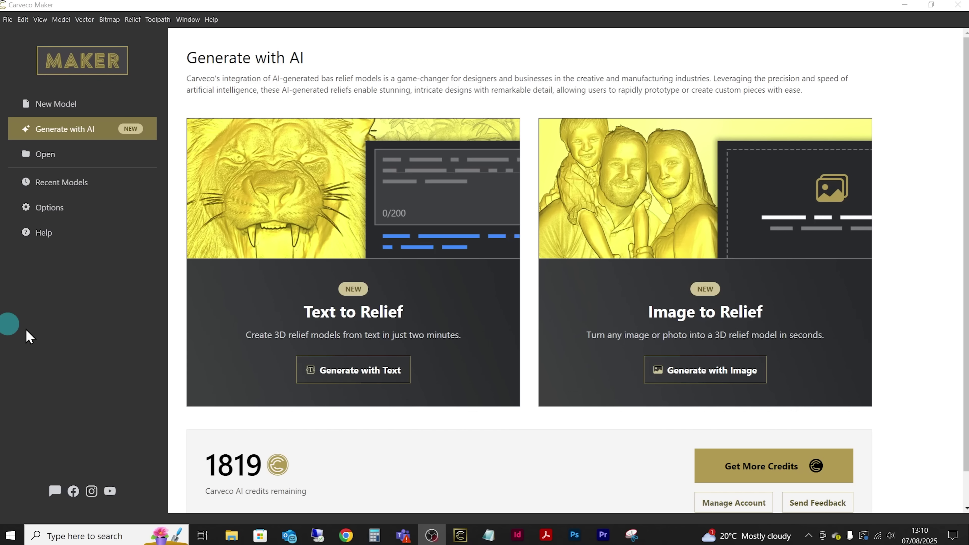
Step: Open the Text to Relief generator and examine the Optimus Prime face relief in 3D
{"action": "left_click", "coordinate": [338, 370]}
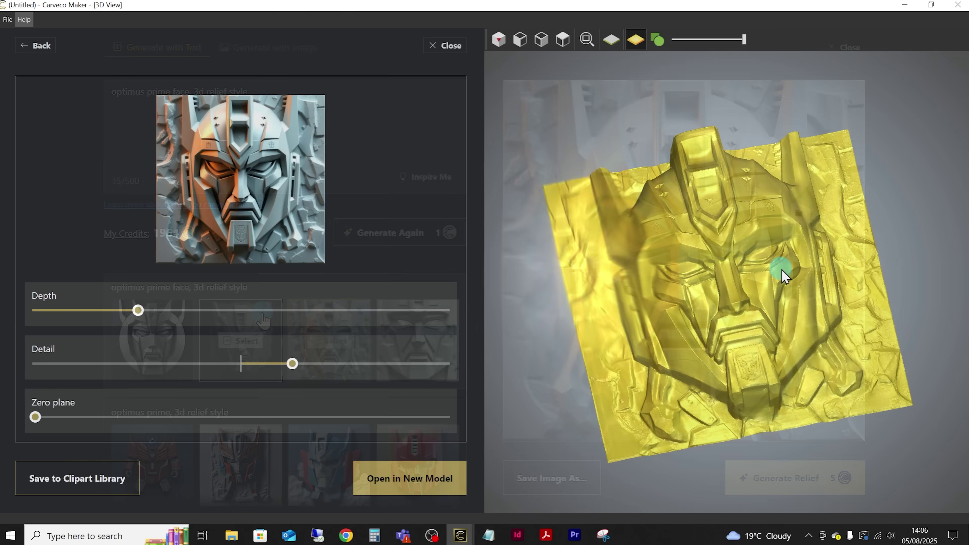
{"action": "left_click_drag", "start_coordinate": [783, 270], "coordinate": [649, 336]}
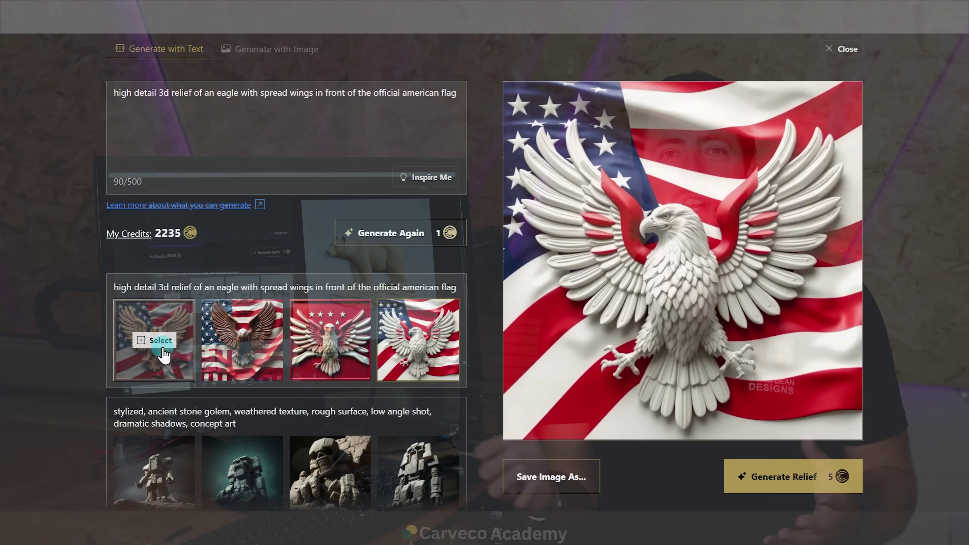
Step: Choose the first image of the eagle in front of the American flag and generate a 3D relief from it
{"action": "left_click", "coordinate": [160, 340]}
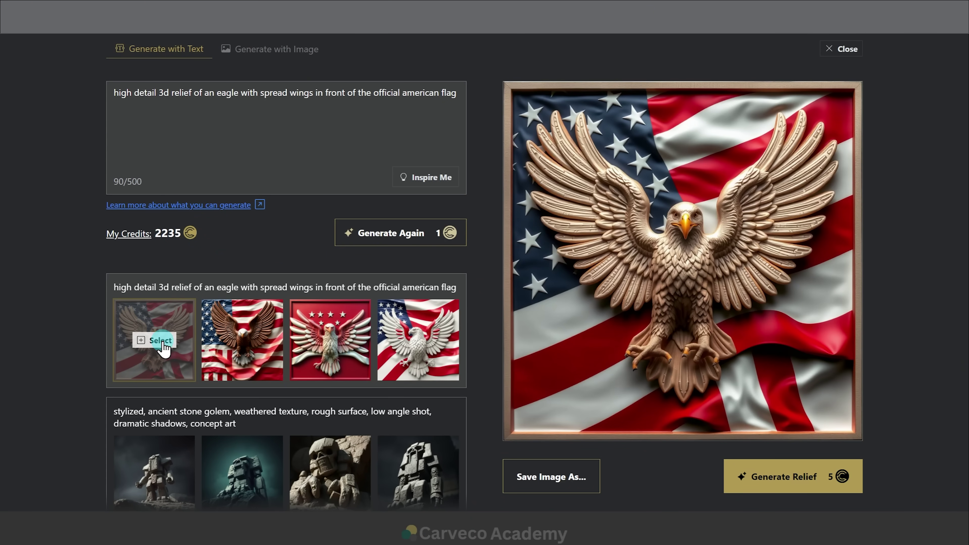
{"action": "left_click", "coordinate": [744, 476]}
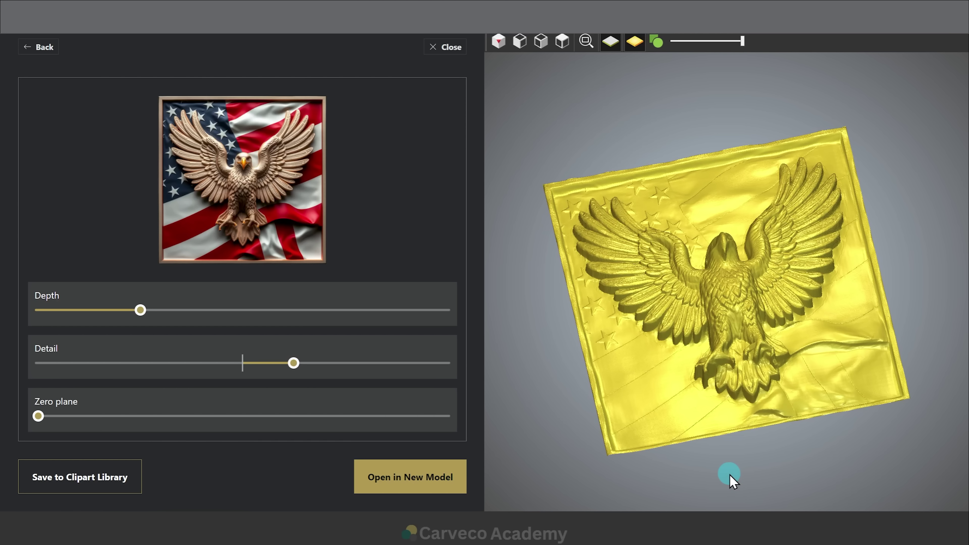
{"action": "left_click_drag", "start_coordinate": [729, 471], "coordinate": [728, 281]}
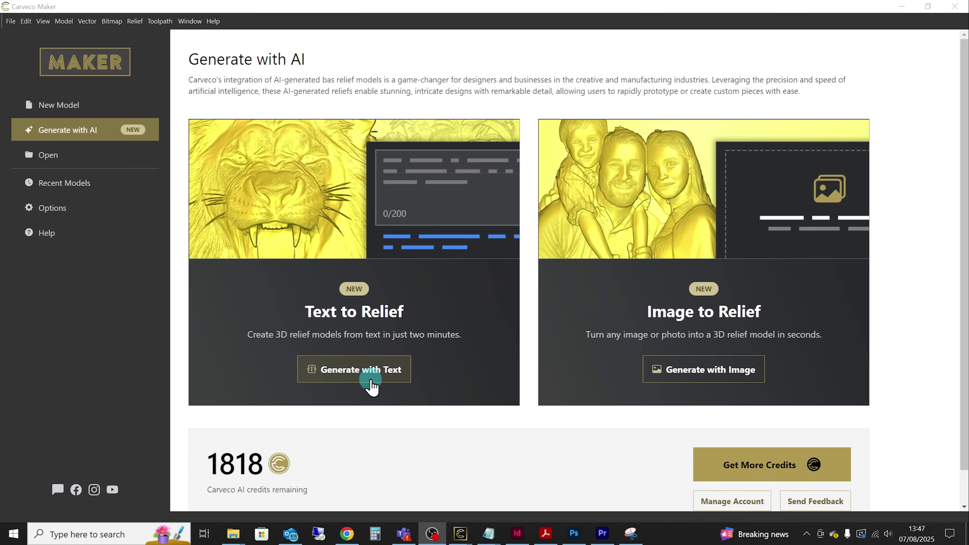
Step: Start a text-to-relief generation and create images from the prompt "a high detailed relief of a polar bear"
{"action": "left_click", "coordinate": [371, 376]}
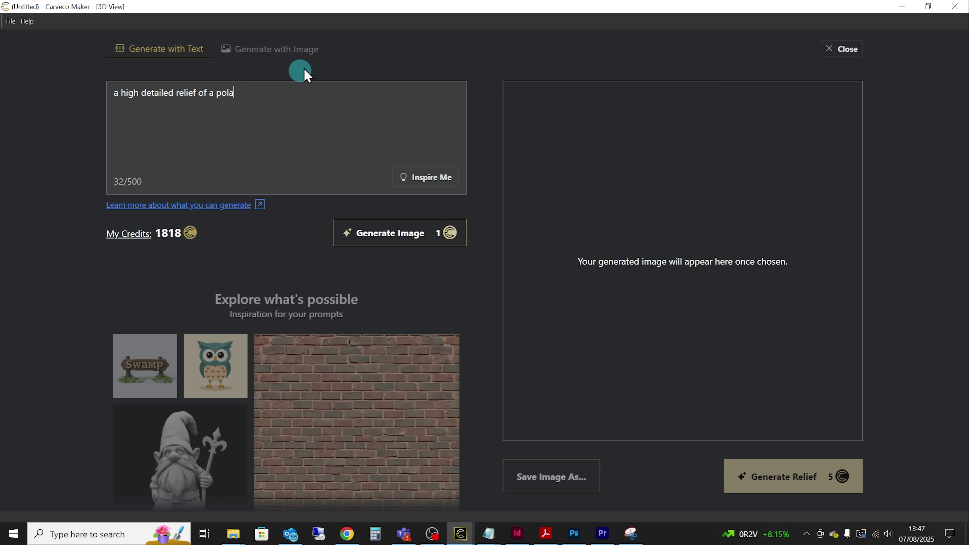
{"action": "left_click", "coordinate": [396, 229]}
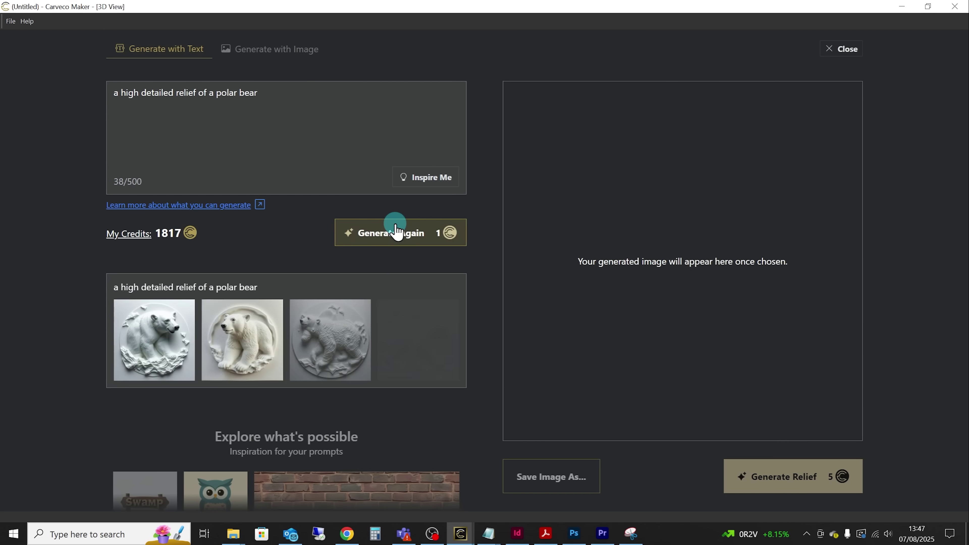
Step: Compare the four generated polar bear images, choose the second one and generate a 3D relief from it
{"action": "left_click", "coordinate": [164, 339]}
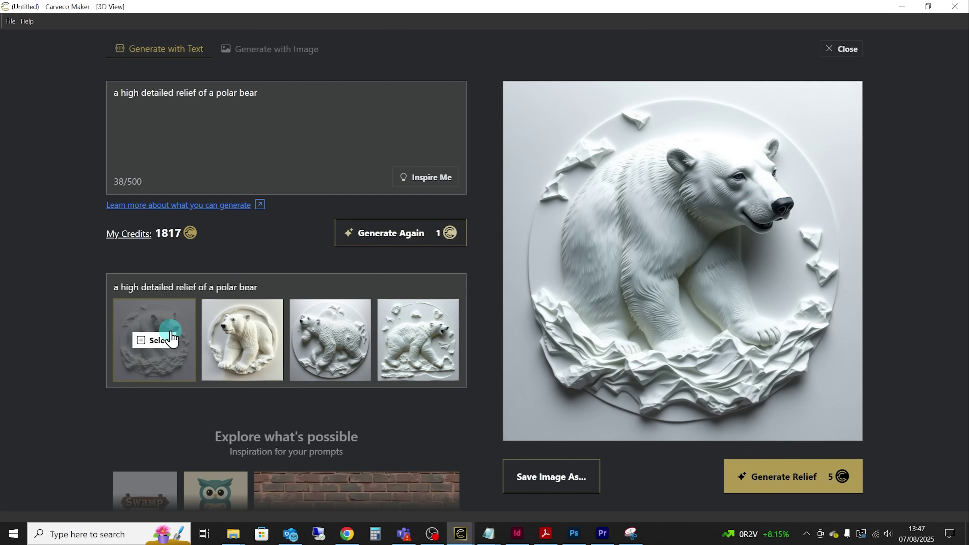
{"action": "left_click", "coordinate": [238, 346]}
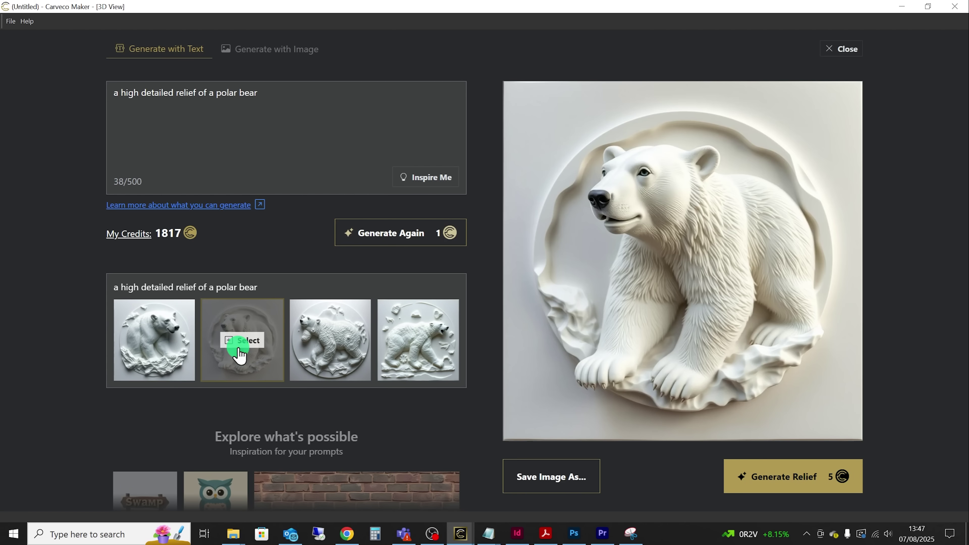
{"action": "left_click", "coordinate": [328, 355]}
{"action": "left_click", "coordinate": [422, 366]}
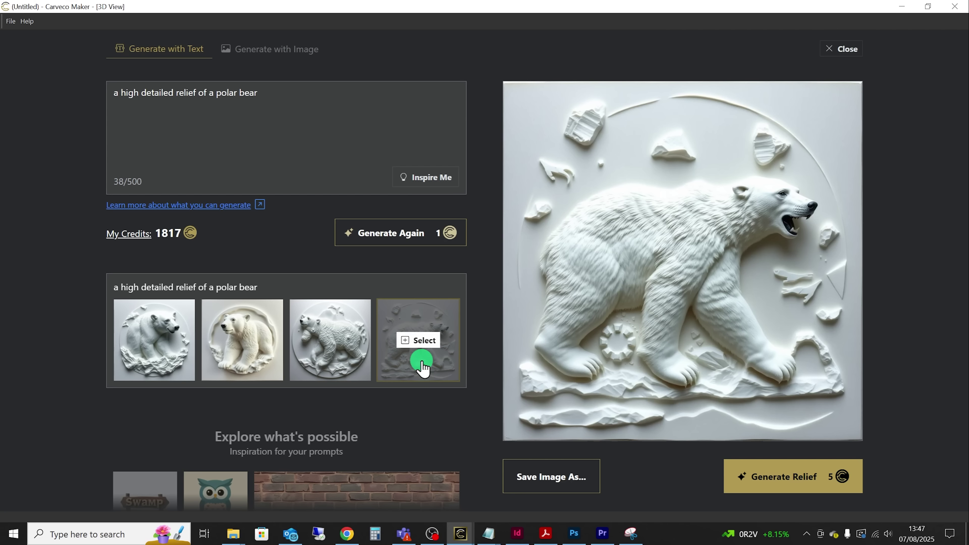
{"action": "left_click", "coordinate": [244, 345]}
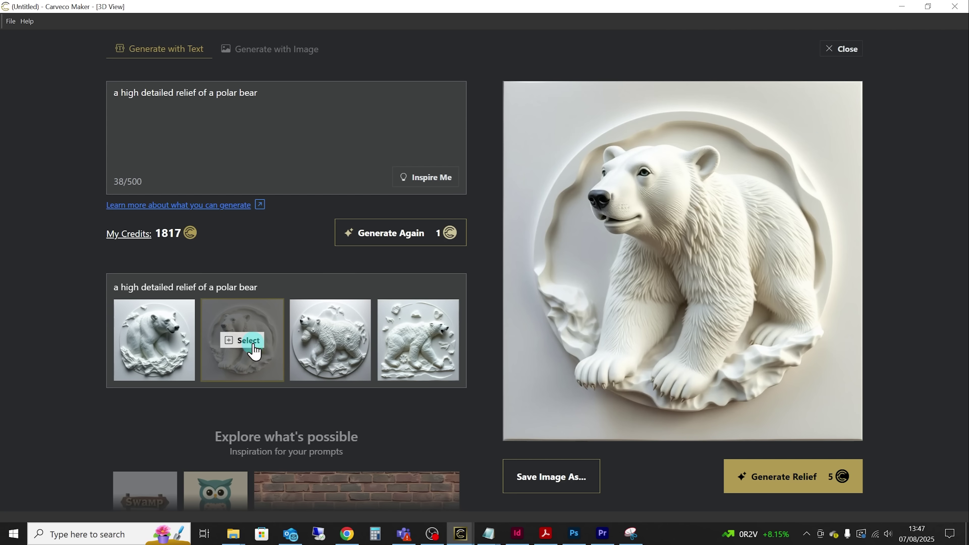
{"action": "left_click", "coordinate": [796, 475]}
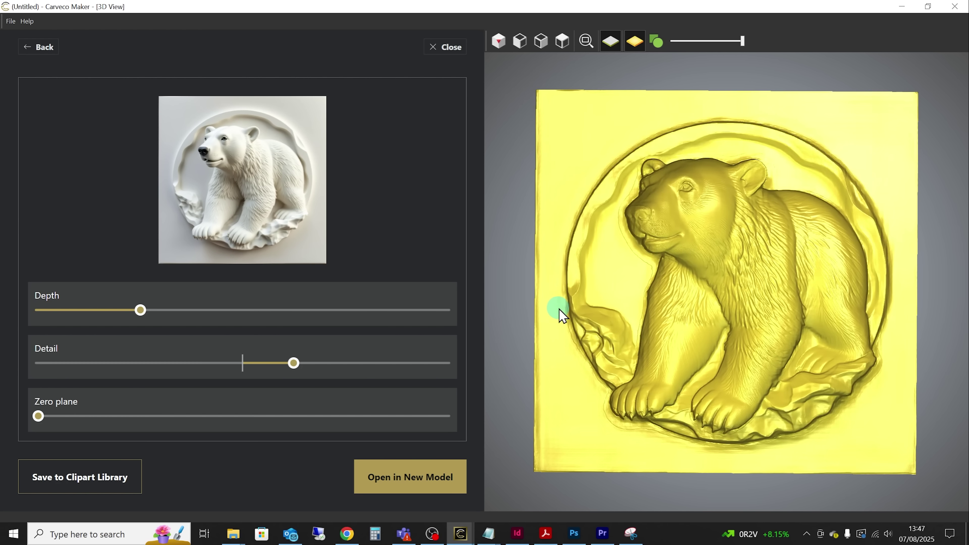
{"action": "left_click_drag", "start_coordinate": [560, 309], "coordinate": [490, 330]}
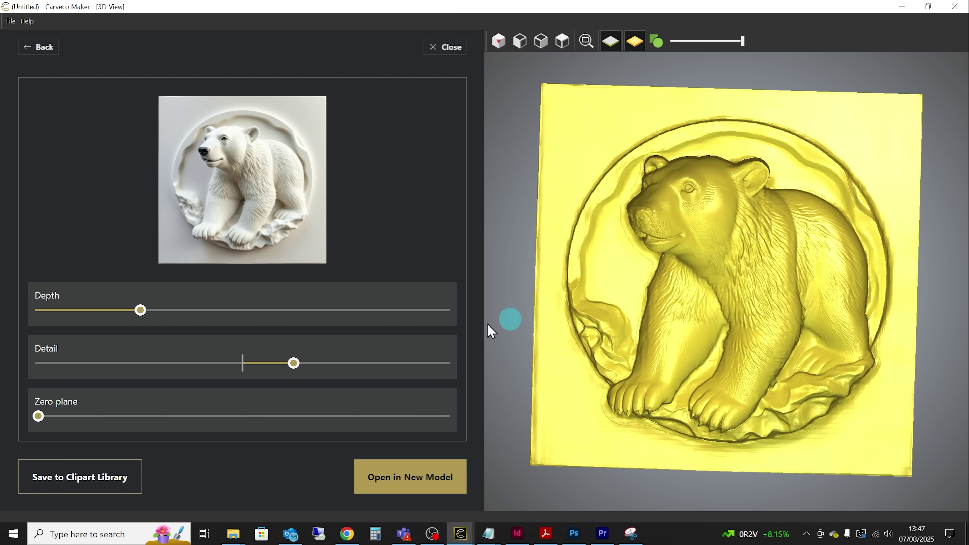
Step: Slightly reduce the depth of the polar bear relief and open it in a new model for inspection
{"action": "left_click_drag", "start_coordinate": [139, 315], "coordinate": [123, 318]}
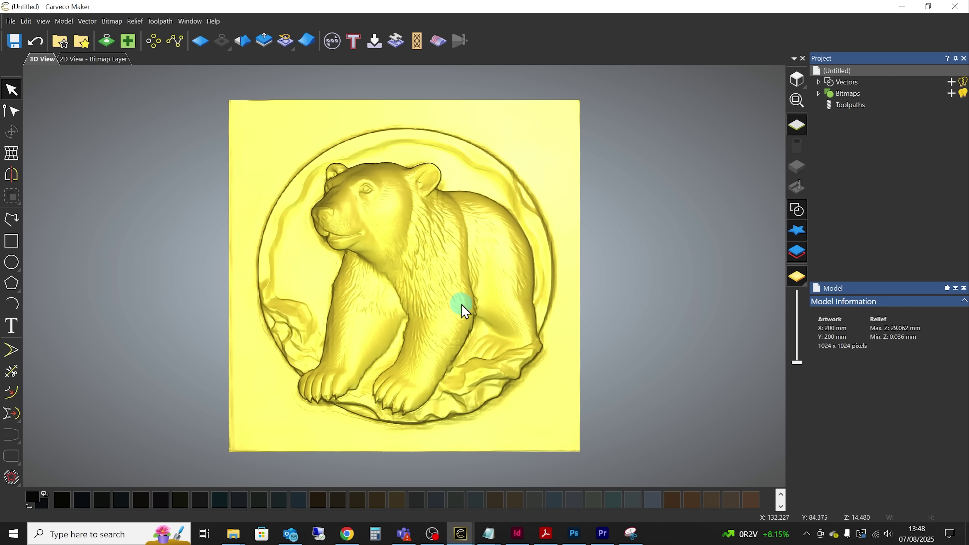
{"action": "left_click_drag", "start_coordinate": [460, 308], "coordinate": [534, 340]}
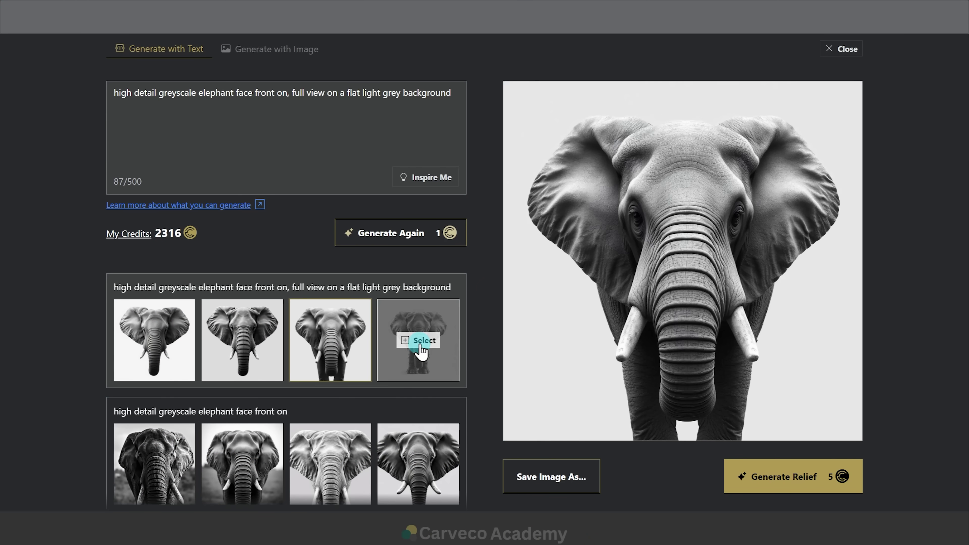
Step: Preview the fourth and second greyscale elephant images generated on a flat light grey background
{"action": "left_click", "coordinate": [420, 344]}
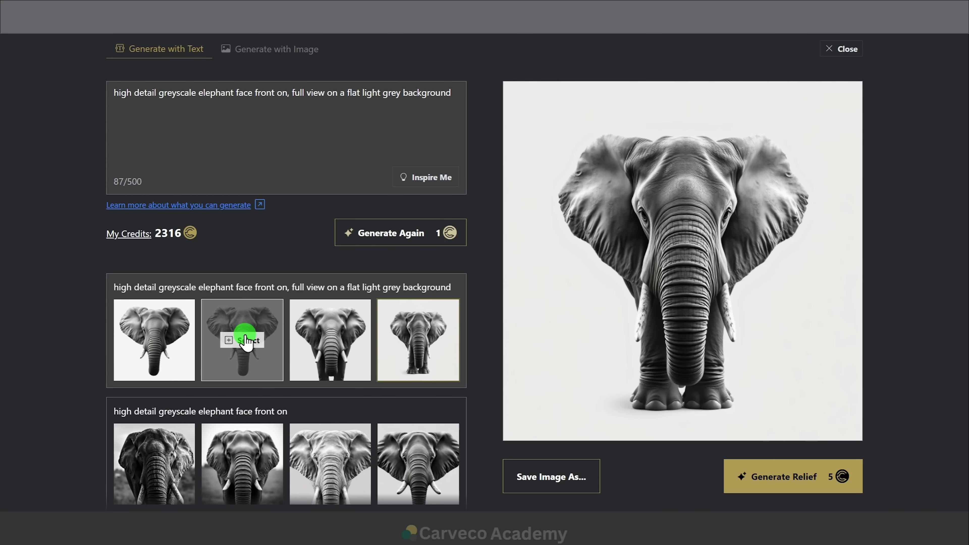
{"action": "left_click", "coordinate": [246, 340]}
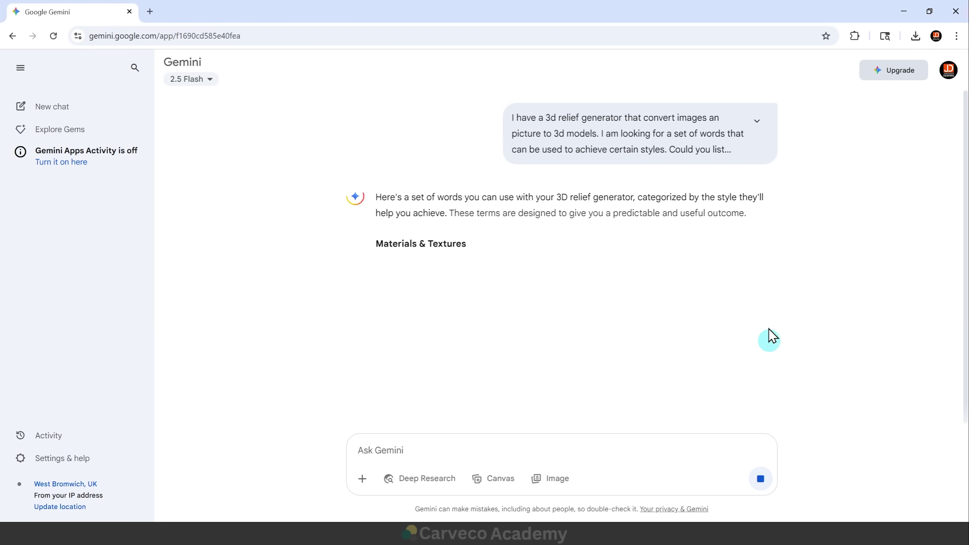
Step: Switch to Gemini, expand the submitted question and read the suggested material, artistic style and depth terms for relief prompts
{"action": "left_click", "coordinate": [756, 122]}
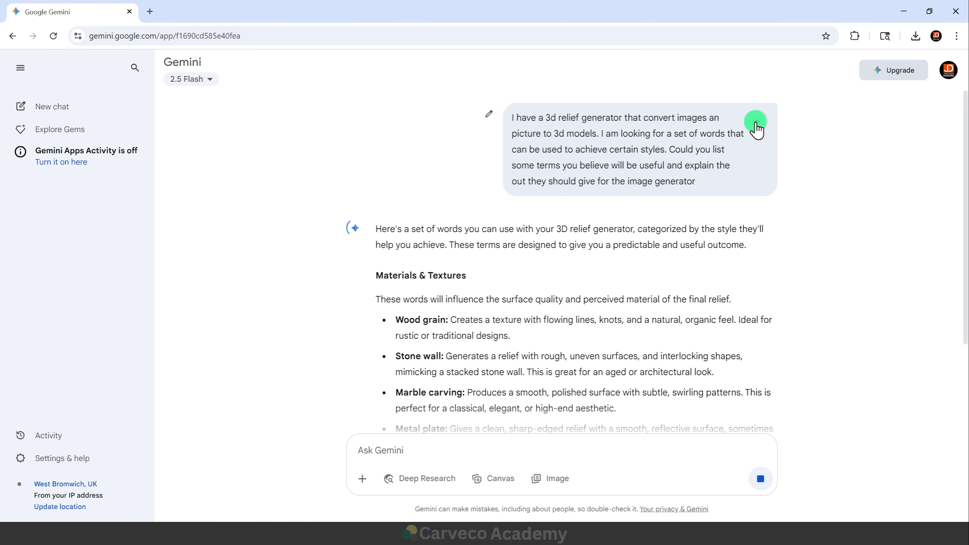
{"action": "scroll", "coordinate": [754, 143], "scroll_direction": "down", "scroll_amount": 3}
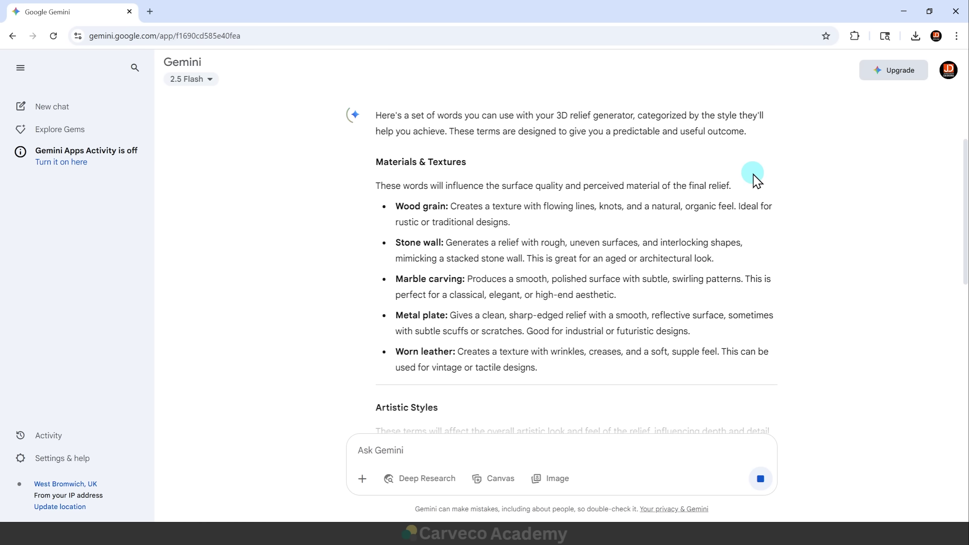
{"action": "scroll", "coordinate": [755, 180], "scroll_direction": "down", "scroll_amount": 6}
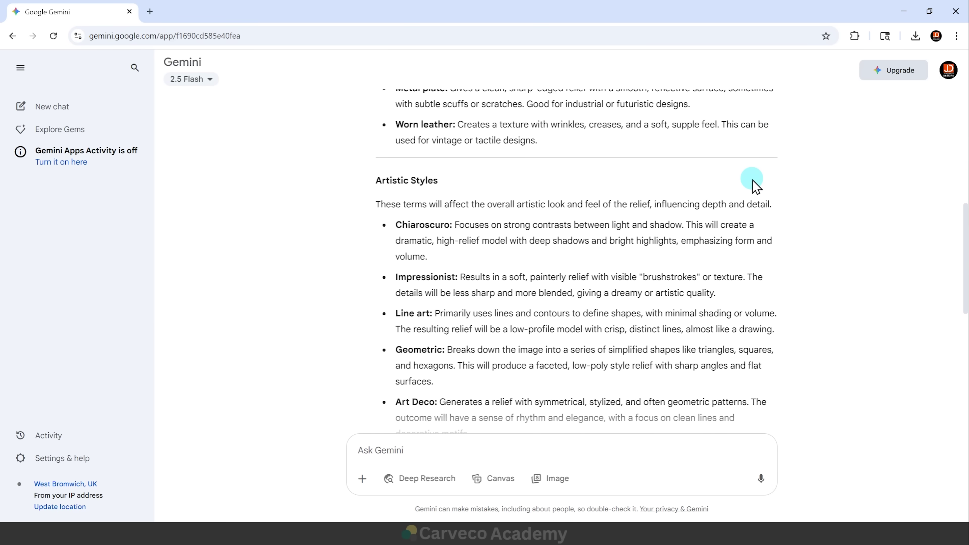
{"action": "scroll", "coordinate": [756, 180], "scroll_direction": "down", "scroll_amount": 4}
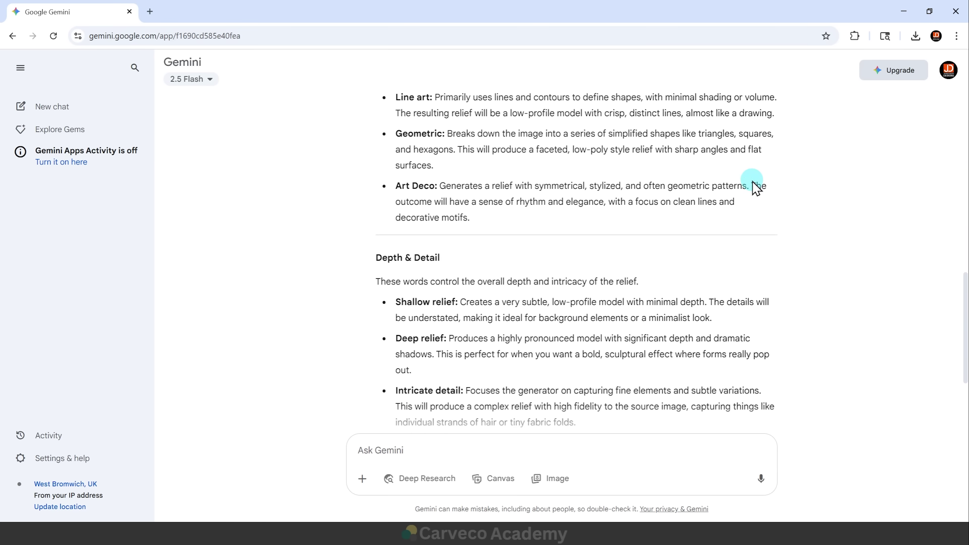
{"action": "scroll", "coordinate": [753, 186], "scroll_direction": "down", "scroll_amount": 4}
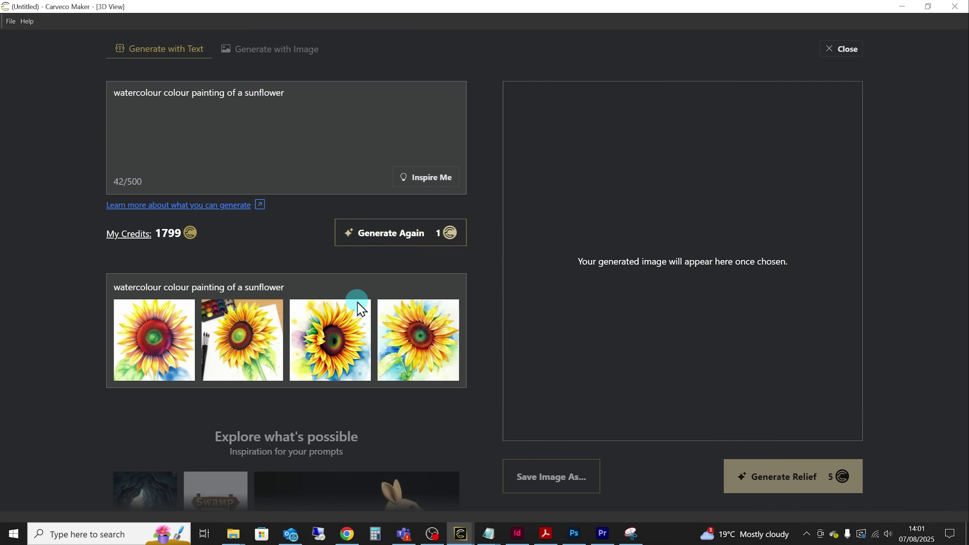
Step: Return to Carveco Maker, choose the third watercolour sunflower image and generate a relief from it
{"action": "left_click", "coordinate": [349, 324]}
{"action": "left_click", "coordinate": [784, 482]}
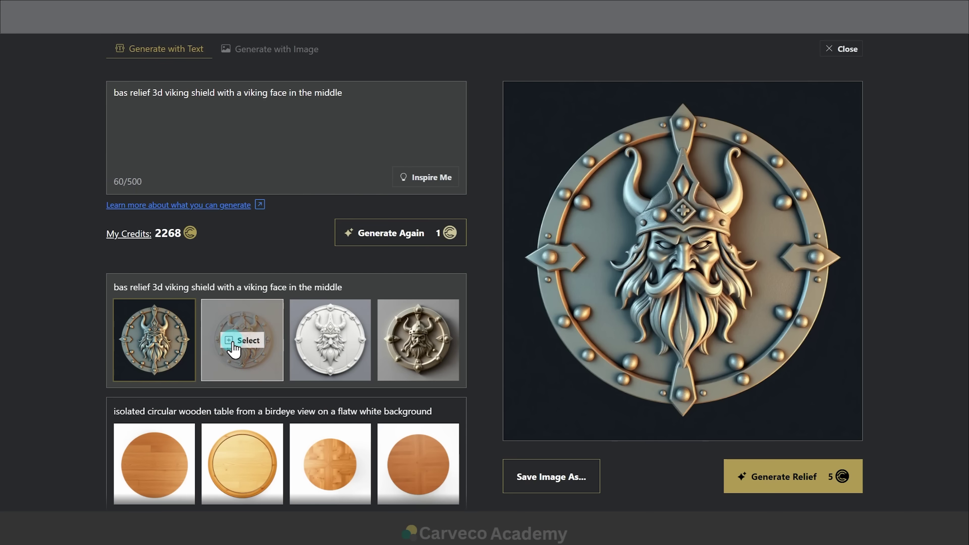
Step: Preview the second, third and fourth generated images of the bas relief viking shield
{"action": "left_click", "coordinate": [244, 358]}
{"action": "left_click", "coordinate": [260, 345]}
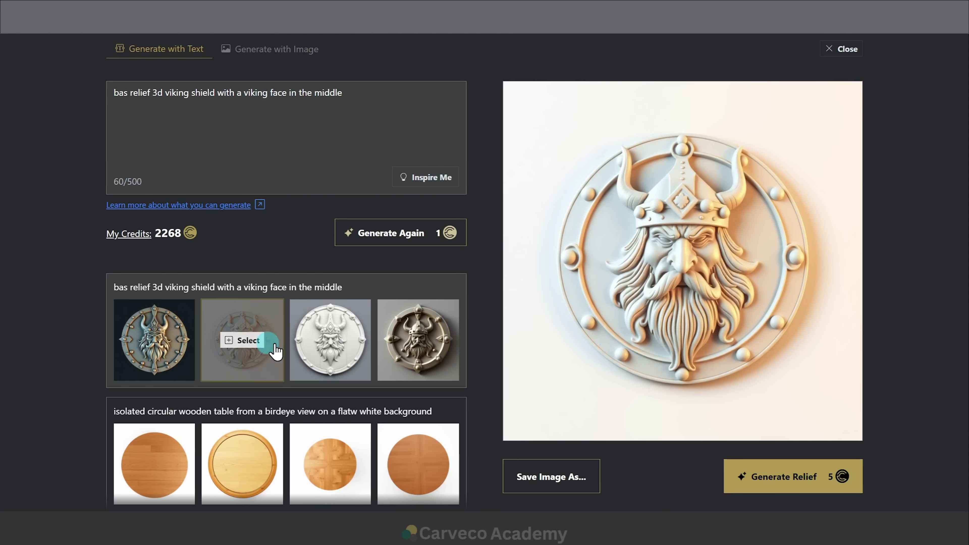
{"action": "left_click", "coordinate": [330, 344]}
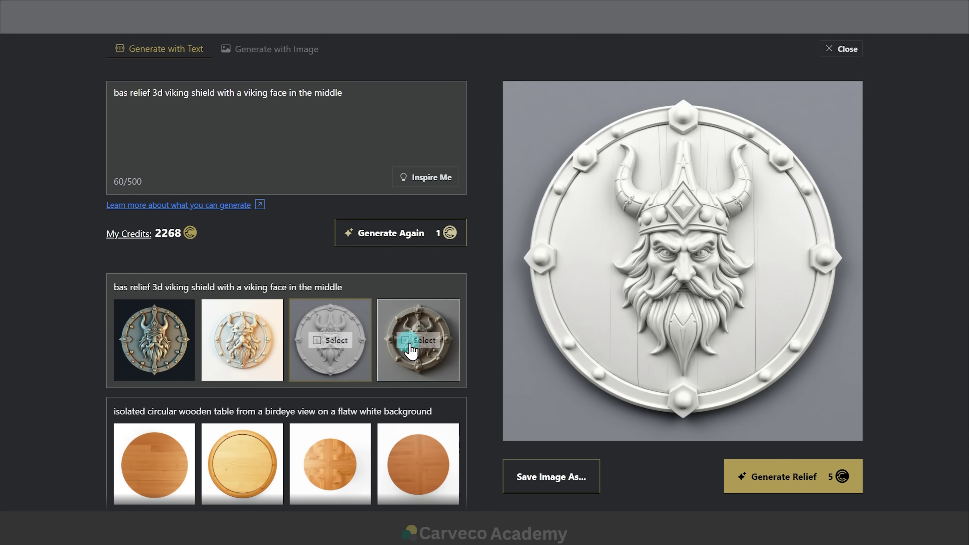
{"action": "left_click", "coordinate": [425, 352]}
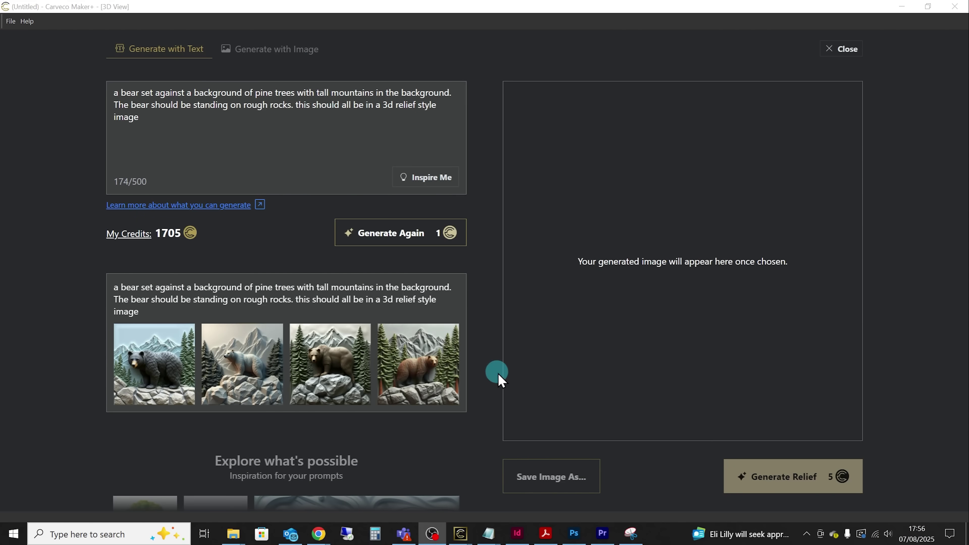
Step: Compare the four images of the bear with pine trees and mountains, choose the second one and generate its relief
{"action": "left_click", "coordinate": [171, 373]}
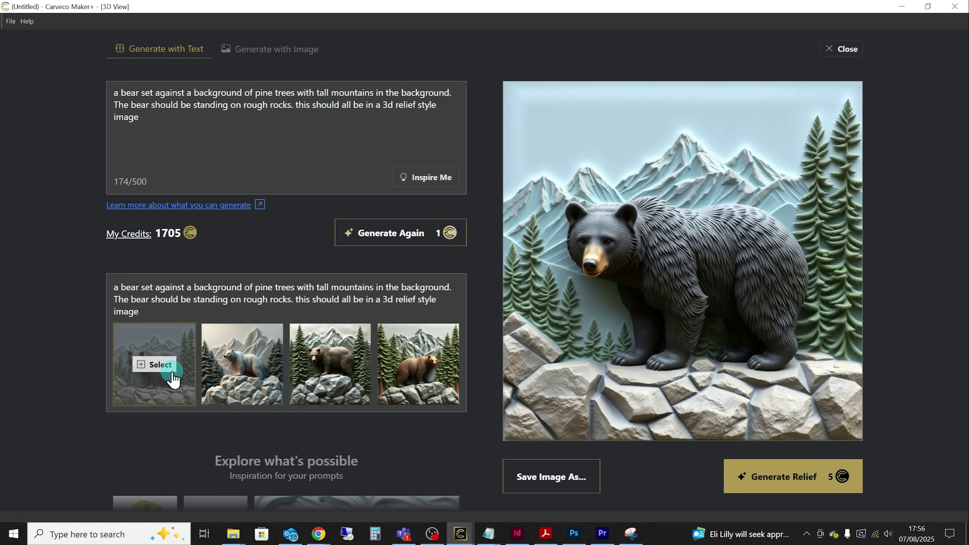
{"action": "left_click", "coordinate": [235, 377]}
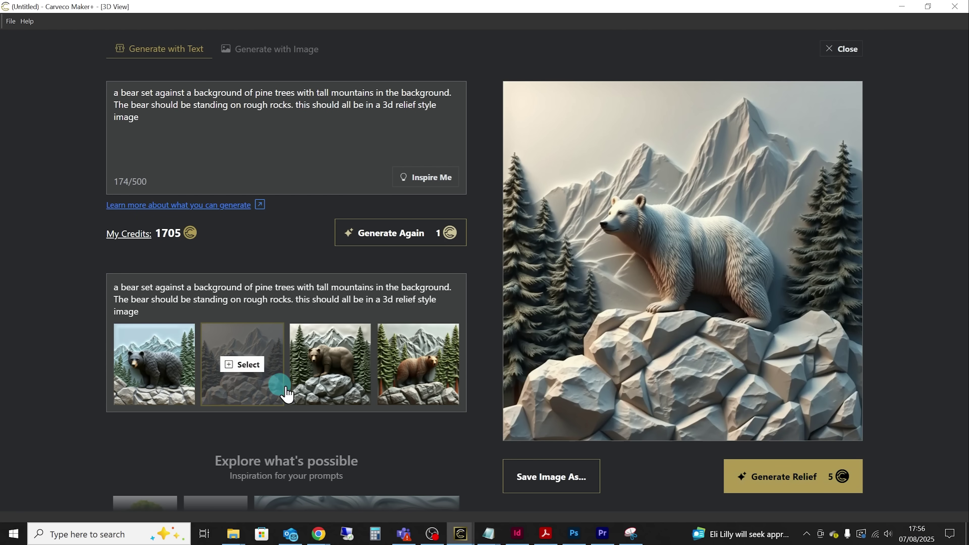
{"action": "left_click", "coordinate": [337, 392]}
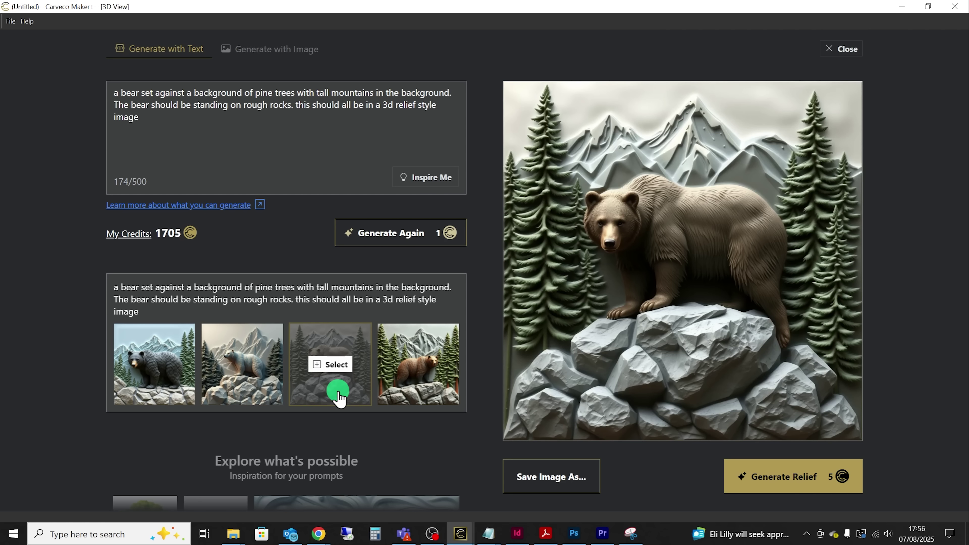
{"action": "left_click", "coordinate": [427, 395]}
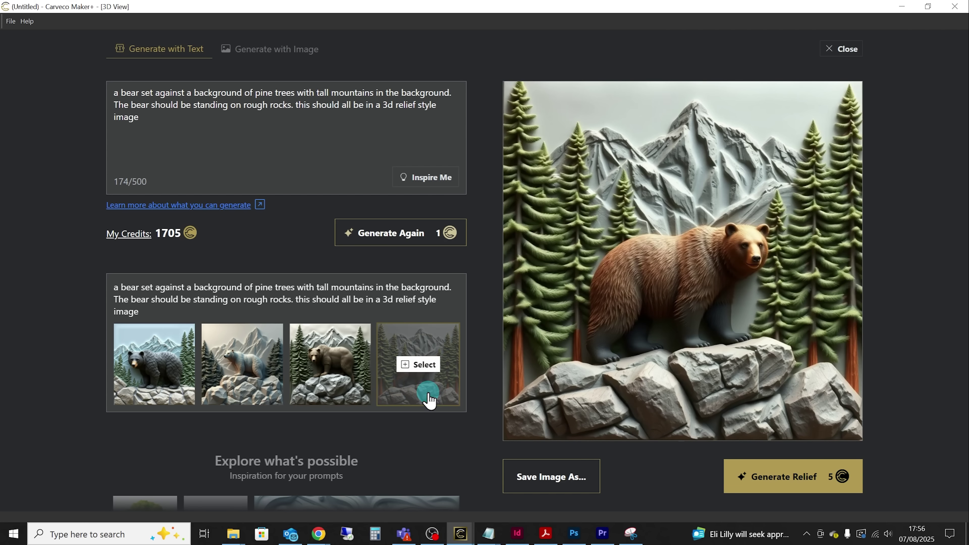
{"action": "left_click", "coordinate": [254, 391]}
{"action": "left_click", "coordinate": [749, 476]}
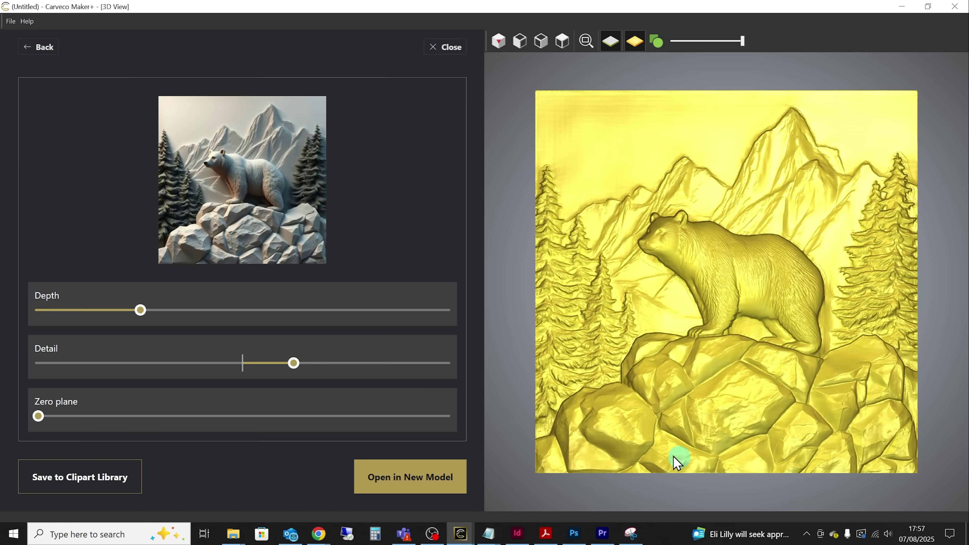
{"action": "left_click_drag", "start_coordinate": [677, 459], "coordinate": [769, 353]}
{"action": "left_click_drag", "start_coordinate": [663, 316], "coordinate": [703, 331]}
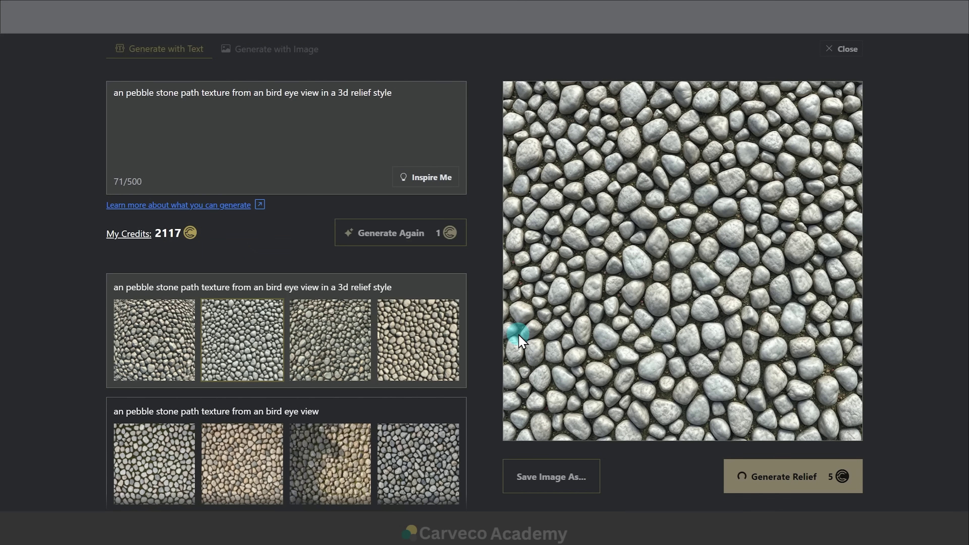
Step: Reduce the pebble stone path relief's depth to near the minimum and examine the stones up close
{"action": "left_click", "coordinate": [56, 312]}
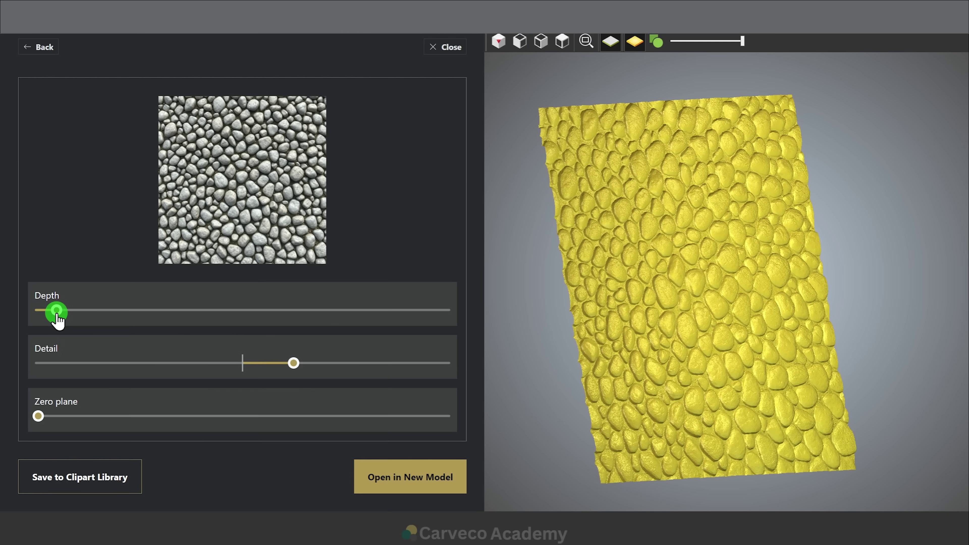
{"action": "mouse_move", "coordinate": [618, 282]}
{"action": "left_mouse_down"}
{"action": "mouse_move", "coordinate": [746, 284]}
{"action": "mouse_move", "coordinate": [698, 305]}
{"action": "mouse_move", "coordinate": [710, 292]}
{"action": "mouse_move", "coordinate": [703, 280]}
{"action": "left_mouse_up"}
{"action": "scroll", "coordinate": [702, 281], "scroll_direction": "up", "scroll_amount": 5}
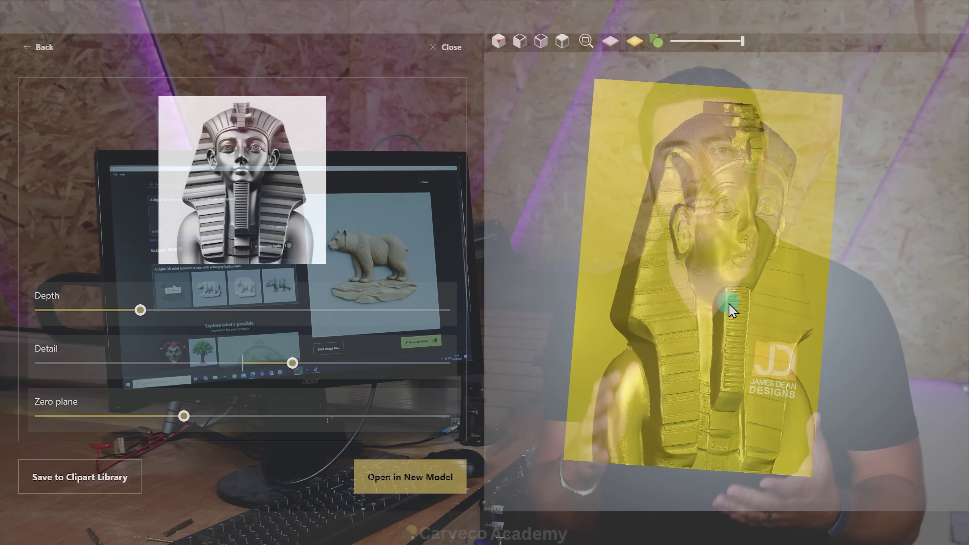
Step: Set the pharaoh relief's depth to about a quarter of its range and its detail slightly above the midpoint
{"action": "left_click", "coordinate": [110, 314]}
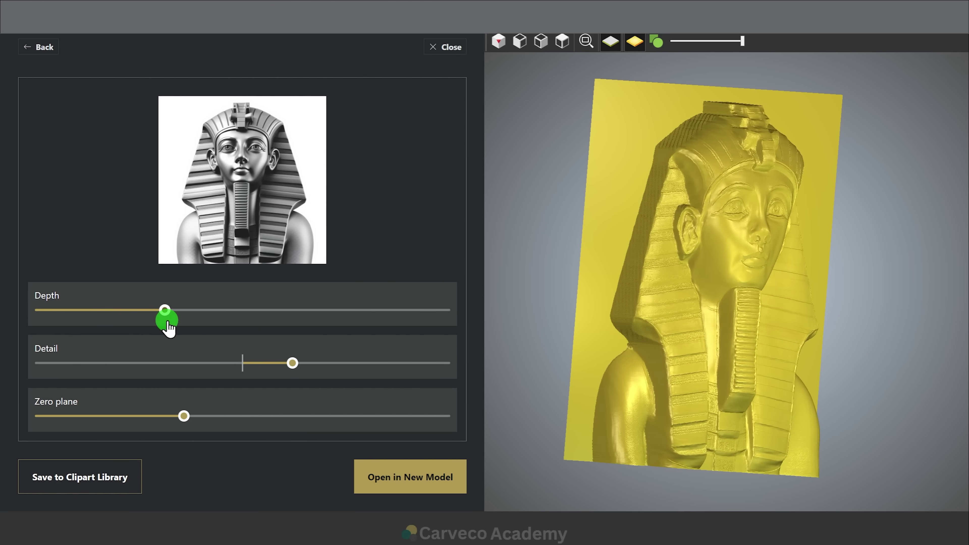
{"action": "left_click_drag", "start_coordinate": [167, 322], "coordinate": [142, 320]}
{"action": "left_click", "coordinate": [293, 365]}
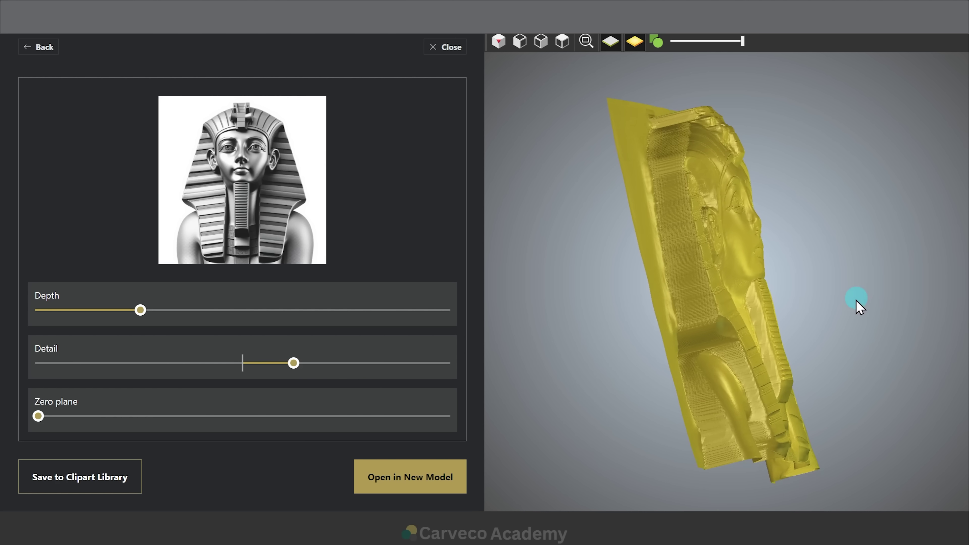
Step: Raise the pharaoh relief's zero plane to about a third of its range, checking the edges from several angles
{"action": "left_click_drag", "start_coordinate": [637, 336], "coordinate": [624, 368]}
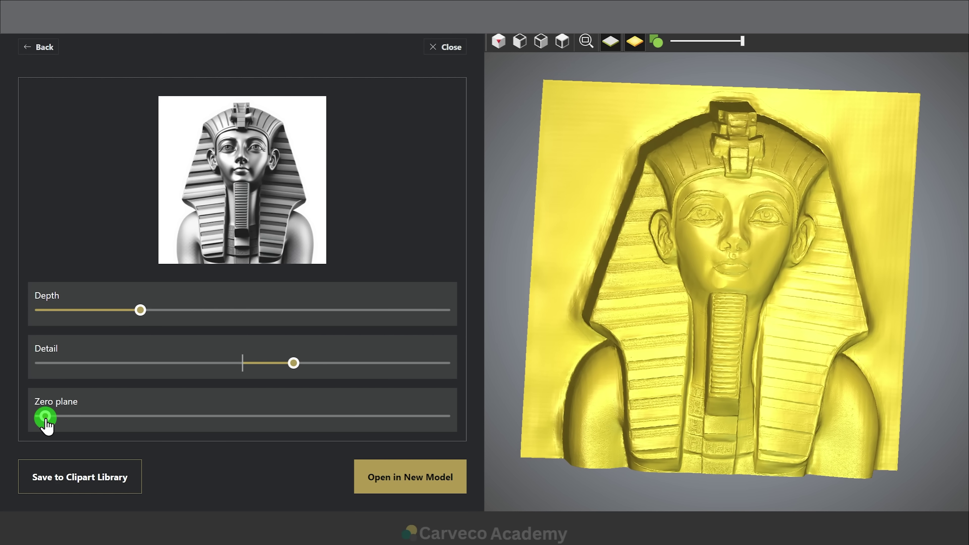
{"action": "left_click_drag", "start_coordinate": [46, 419], "coordinate": [98, 425]}
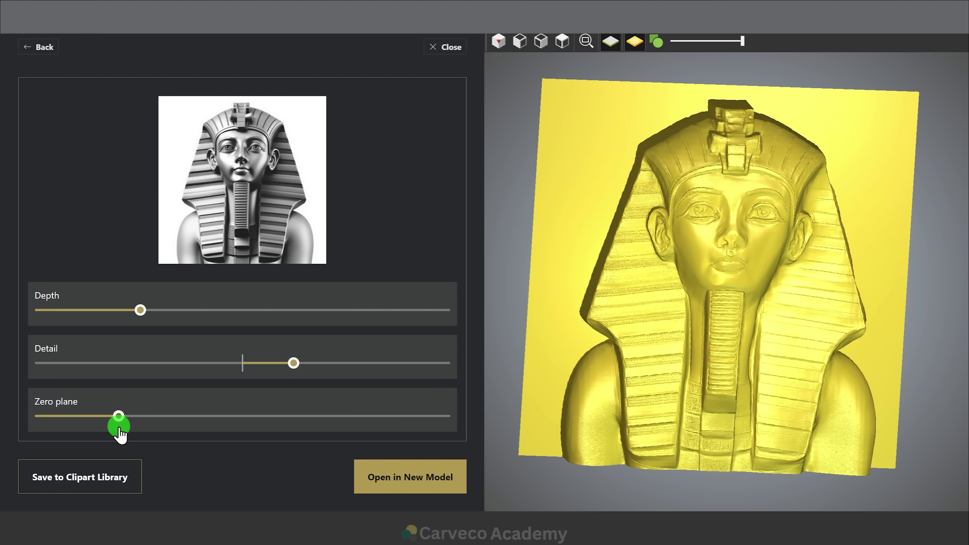
{"action": "left_click_drag", "start_coordinate": [717, 372], "coordinate": [662, 332]}
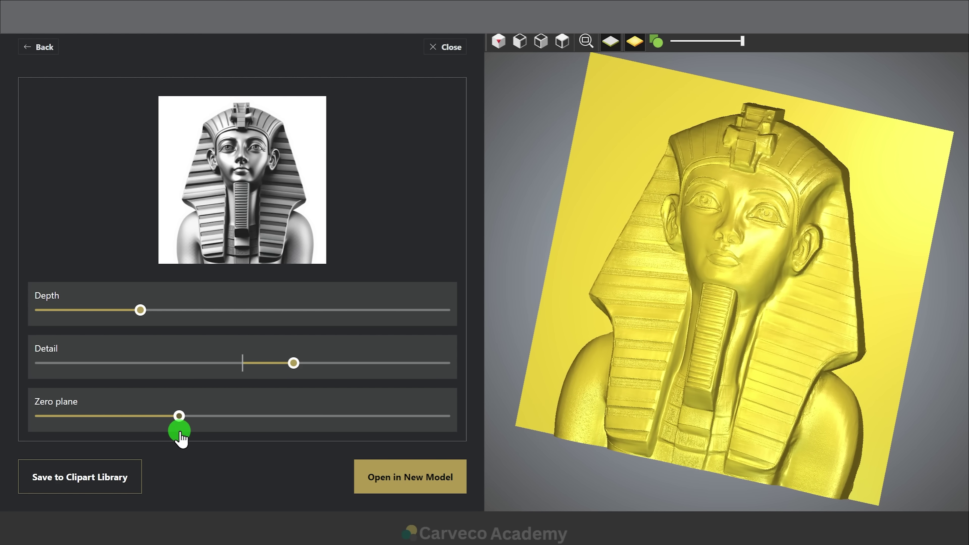
{"action": "left_click_drag", "start_coordinate": [618, 292], "coordinate": [742, 253]}
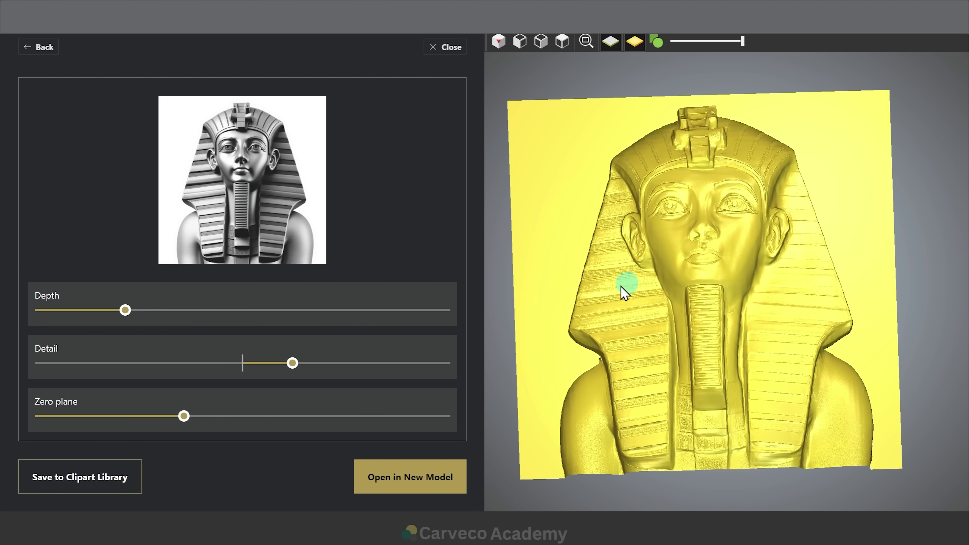
Step: Save the pharaoh relief to the clipart library in the AI Generated folder as "Egyptian P"
{"action": "left_click", "coordinate": [66, 492]}
{"action": "type", "text": "Egyptian P"}
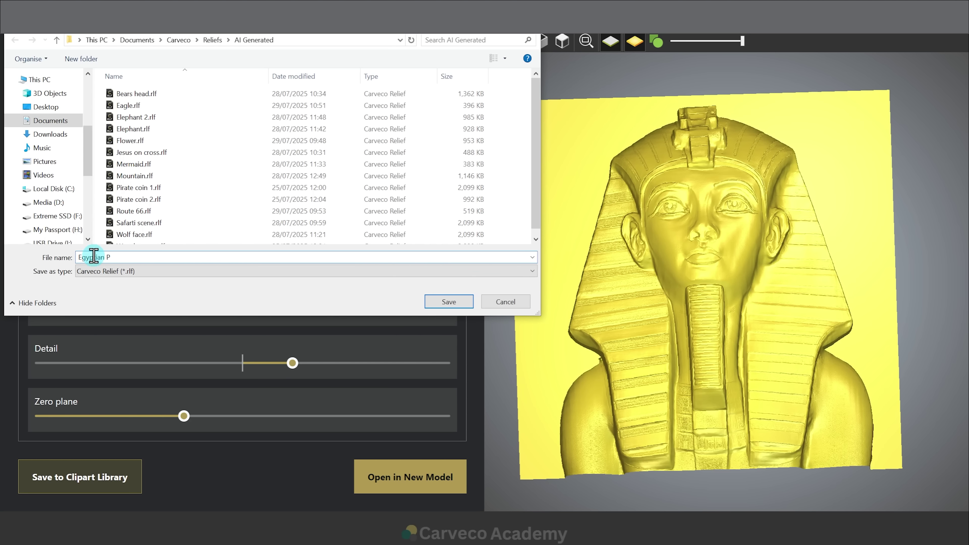
{"action": "left_click", "coordinate": [448, 301]}
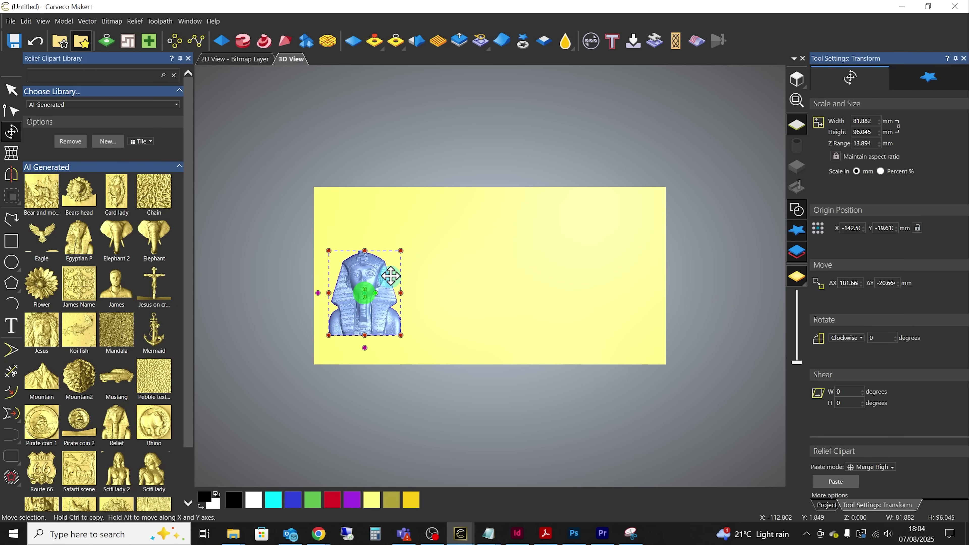
Step: Enlarge the pharaoh clipart at the left end of the model and paste it into the relief
{"action": "left_click_drag", "start_coordinate": [400, 251], "coordinate": [412, 267]}
{"action": "left_click", "coordinate": [271, 277]}
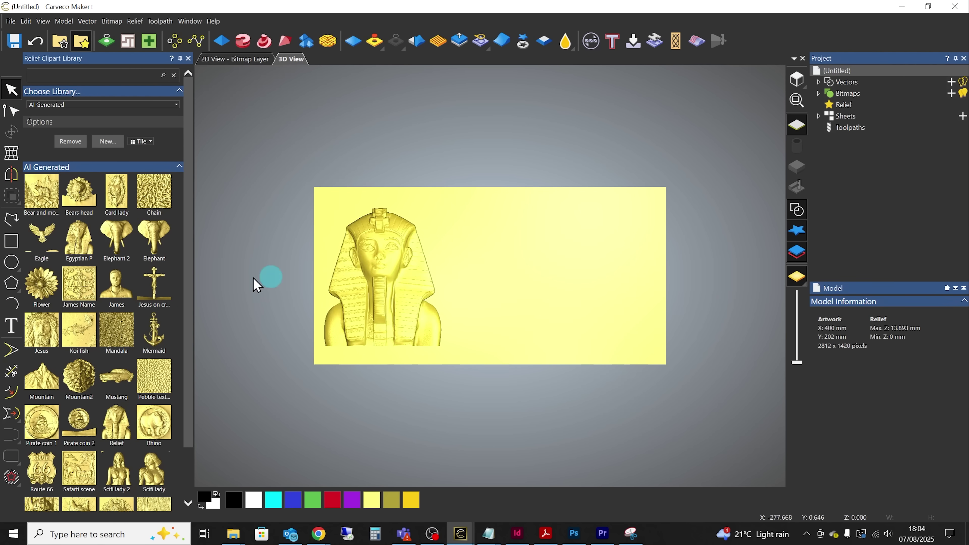
Step: Add an elephant clipart enlarged to about 132 × 138 mm, and paste it at the right end of the model
{"action": "left_click_drag", "start_coordinate": [361, 277], "coordinate": [504, 267]}
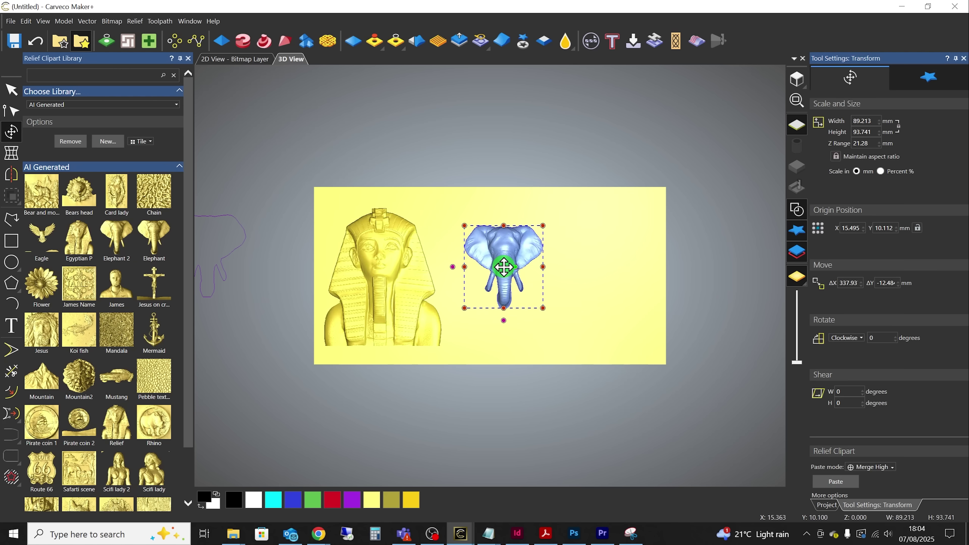
{"action": "left_click_drag", "start_coordinate": [548, 313], "coordinate": [581, 345]}
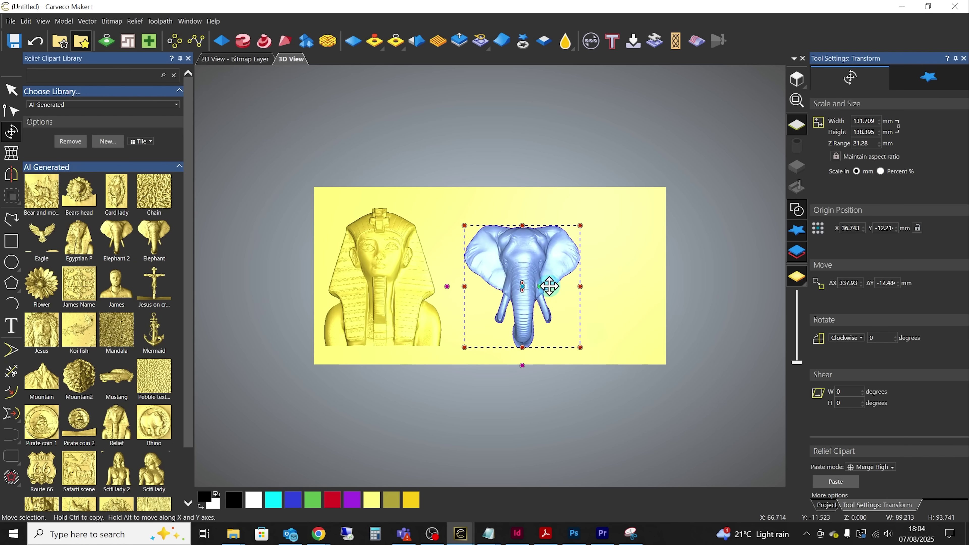
{"action": "left_click_drag", "start_coordinate": [547, 283], "coordinate": [628, 275]}
{"action": "left_click", "coordinate": [603, 286]}
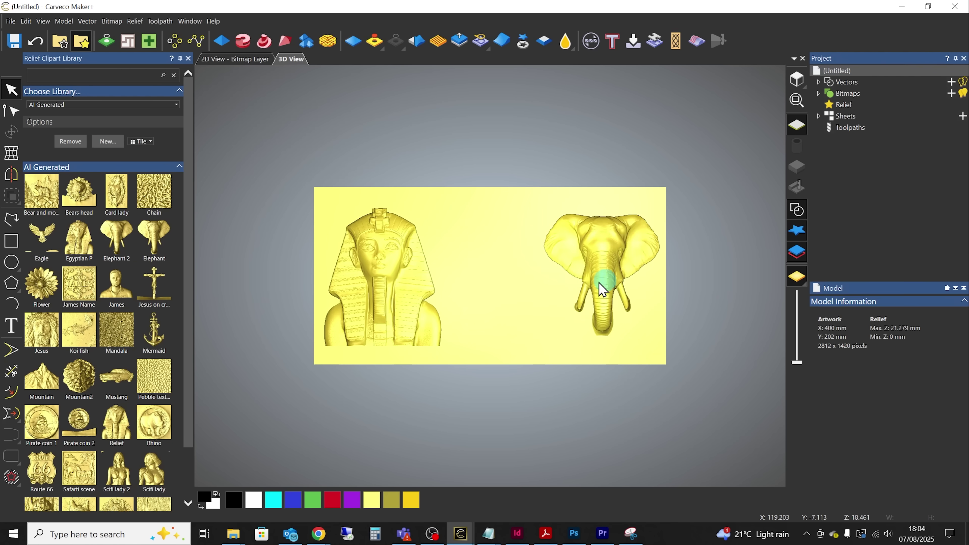
Step: Place the Flower clipart between the pharaoh and the elephant, enlarged to about 118 × 114 mm
{"action": "left_click_drag", "start_coordinate": [207, 294], "coordinate": [466, 288]}
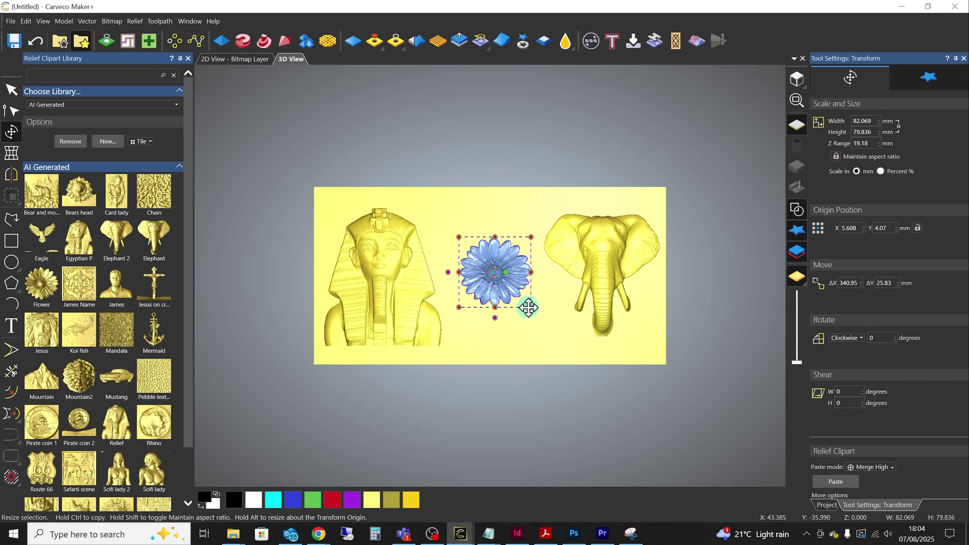
{"action": "mouse_move", "coordinate": [537, 312]}
{"action": "left_mouse_down"}
{"action": "mouse_move", "coordinate": [566, 341]}
{"action": "mouse_move", "coordinate": [519, 309]}
{"action": "left_mouse_up"}
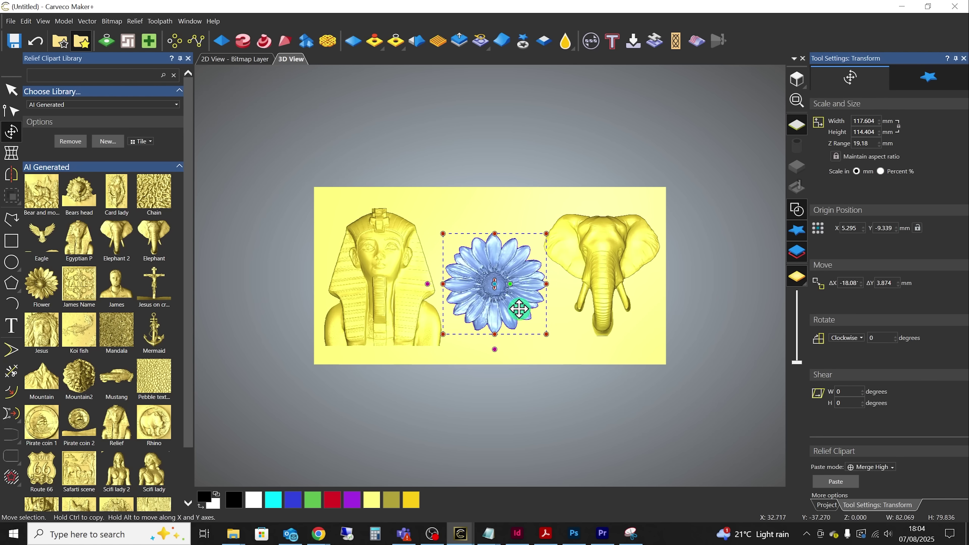
{"action": "left_click", "coordinate": [523, 317]}
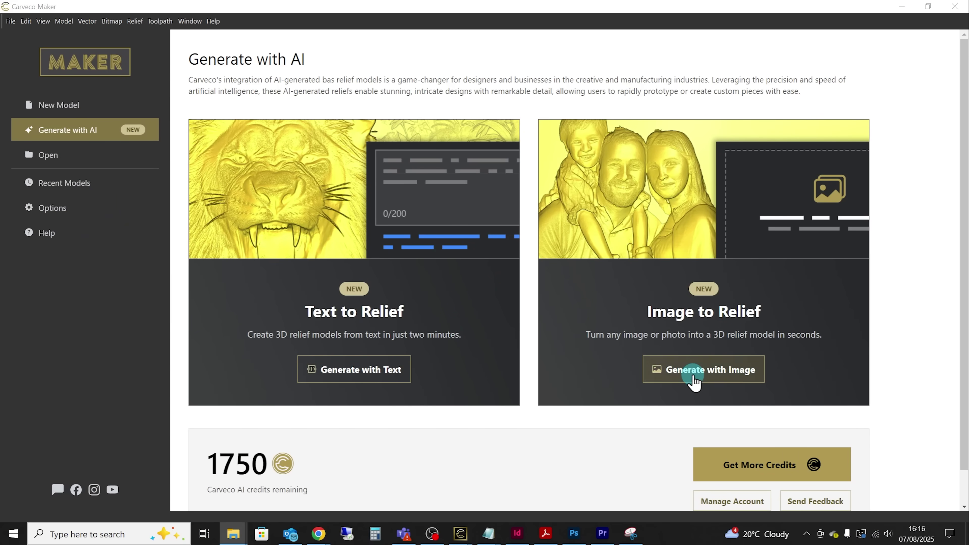
Step: Start Image to Relief, load the portrait photo of the bearded man and generate its relief
{"action": "left_click", "coordinate": [692, 374]}
{"action": "left_click_drag", "start_coordinate": [88, 297], "coordinate": [220, 252]}
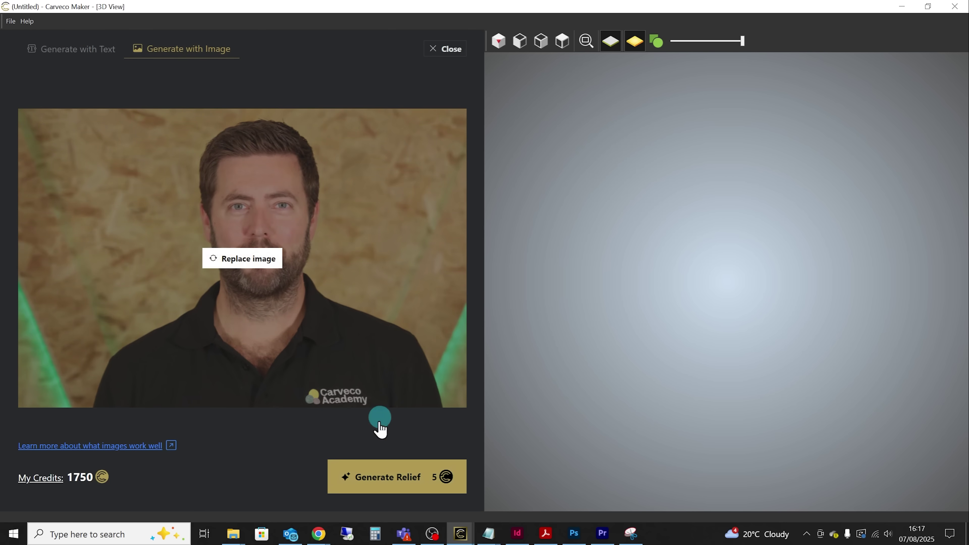
{"action": "left_click", "coordinate": [374, 484]}
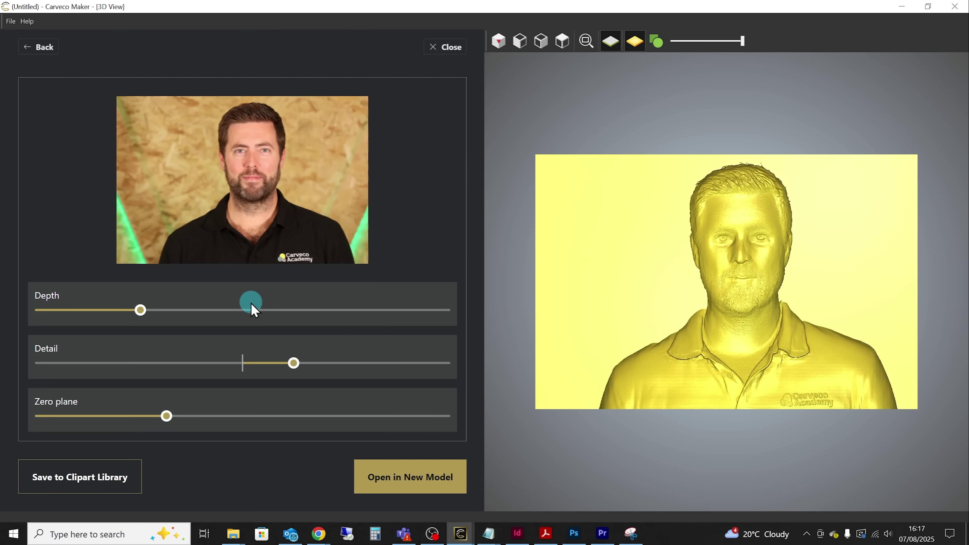
{"action": "mouse_move", "coordinate": [729, 294]}
{"action": "left_mouse_down"}
{"action": "mouse_move", "coordinate": [798, 296]}
{"action": "mouse_move", "coordinate": [716, 296]}
{"action": "left_mouse_up"}
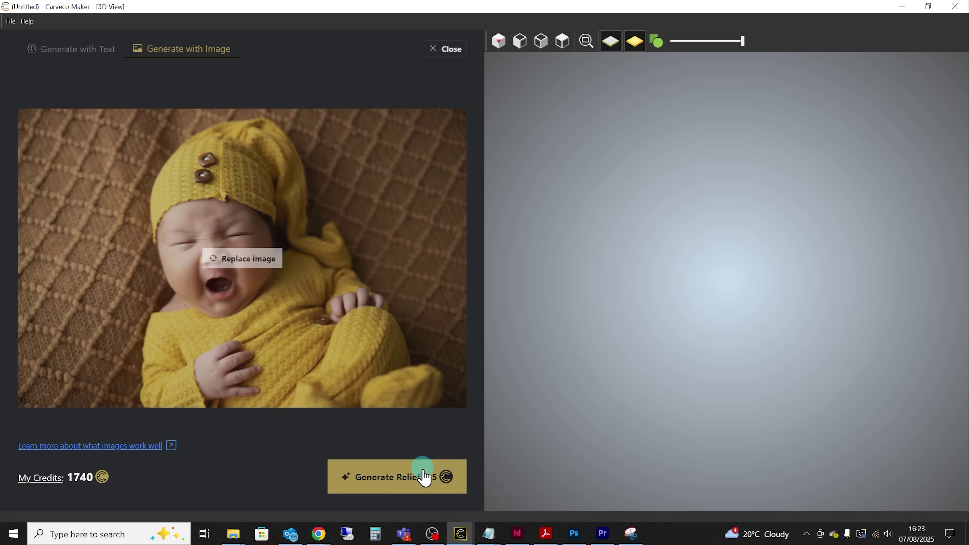
Step: Generate a relief from the photo of the yawning baby in yellow and view it at an angle
{"action": "left_click", "coordinate": [421, 479]}
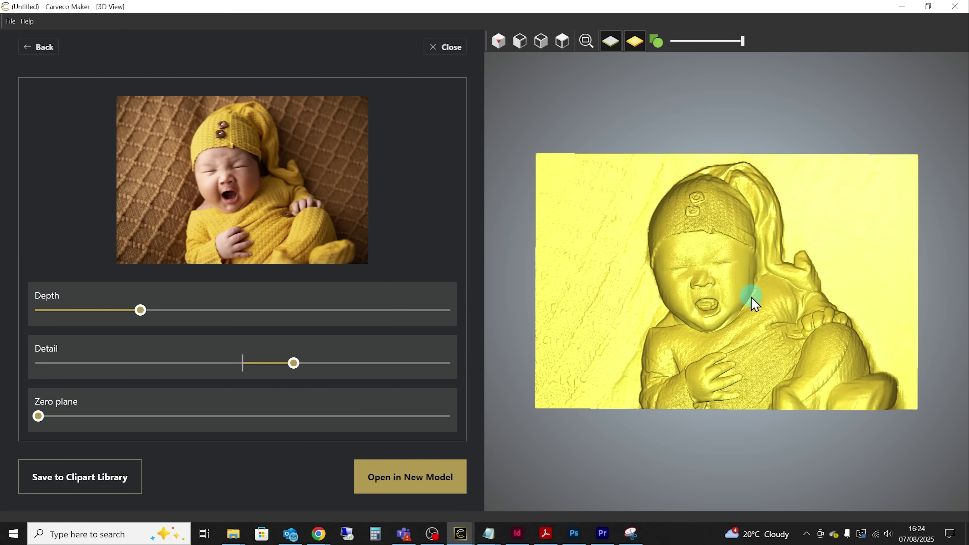
{"action": "left_click_drag", "start_coordinate": [752, 299], "coordinate": [729, 310]}
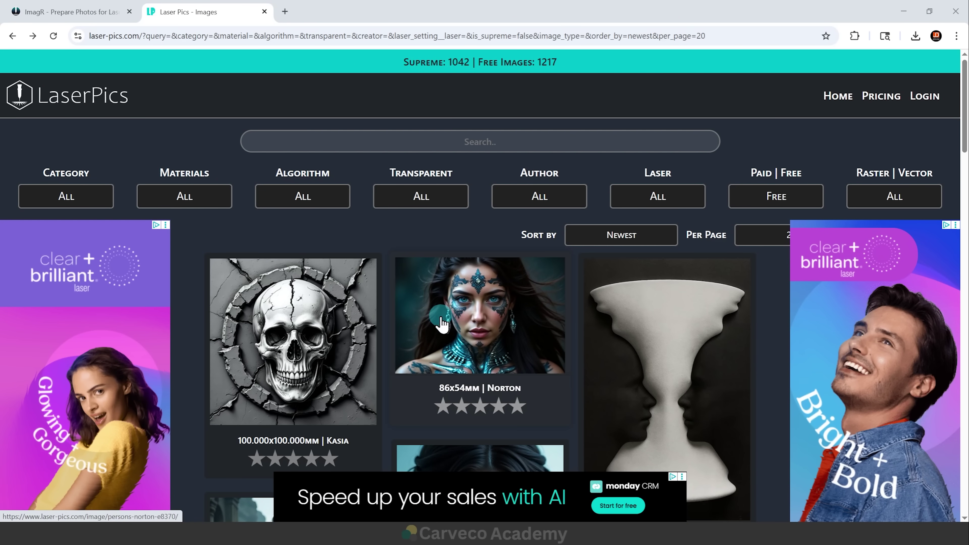
Step: Browse the free images on the LaserPics website down to the rhino depth map
{"action": "scroll", "coordinate": [442, 323], "scroll_direction": "down", "scroll_amount": 9}
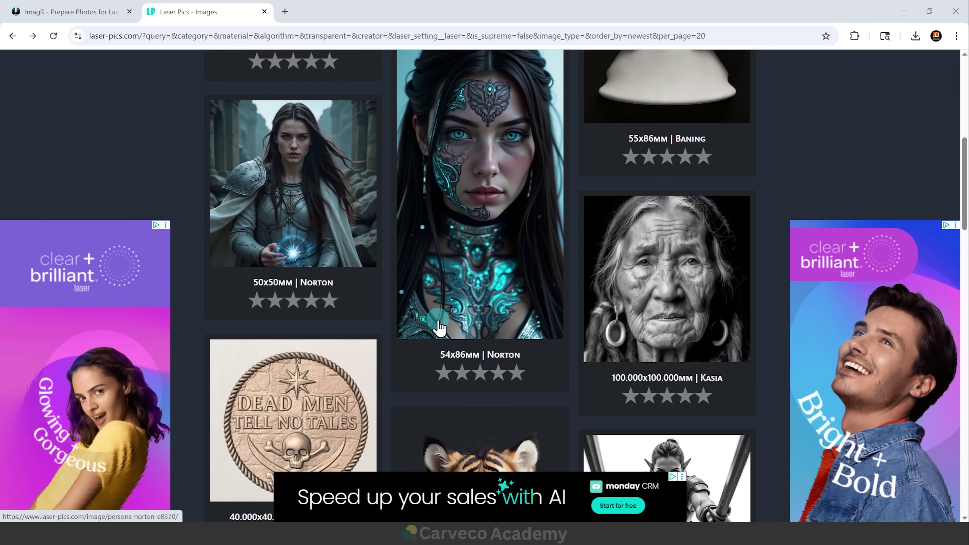
{"action": "scroll", "coordinate": [440, 327], "scroll_direction": "down", "scroll_amount": 8}
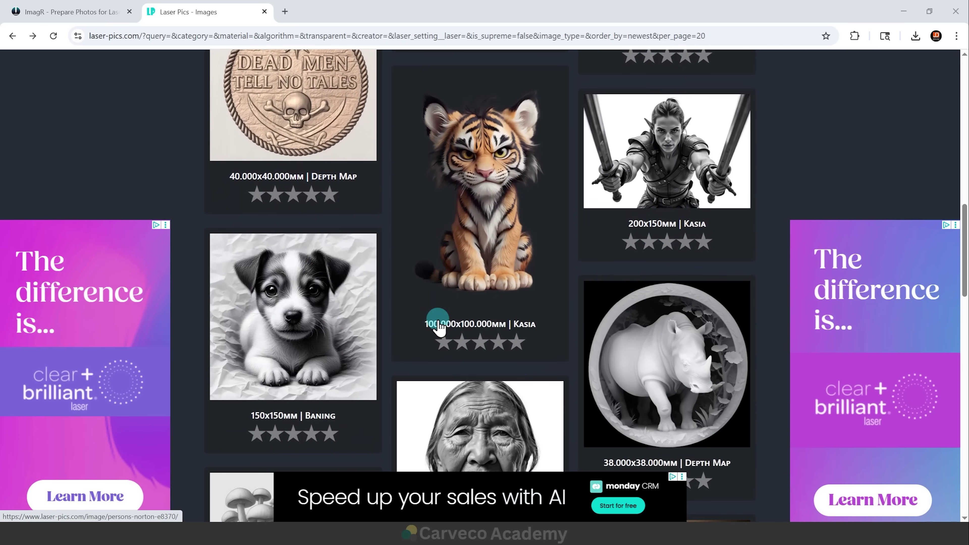
{"action": "scroll", "coordinate": [440, 326], "scroll_direction": "down", "scroll_amount": 3}
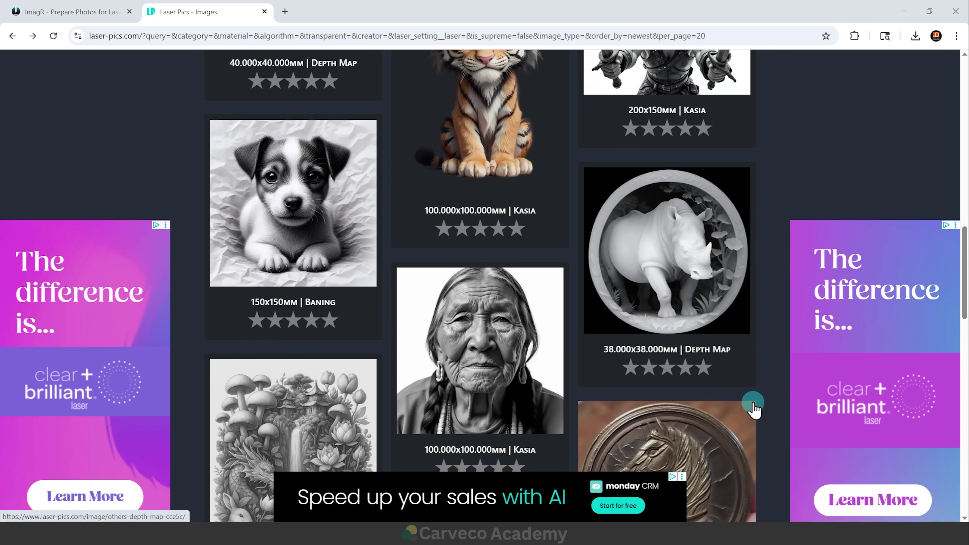
{"action": "mouse_move", "coordinate": [709, 322]}
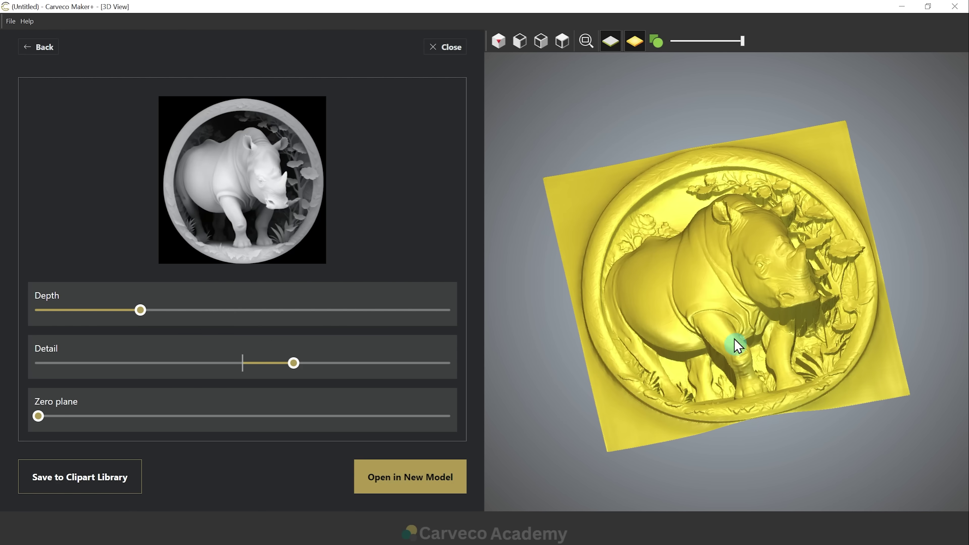
Step: Examine the rhino, mermaid anchor and pirate ship coin reliefs from different angles
{"action": "left_click_drag", "start_coordinate": [737, 346], "coordinate": [707, 405]}
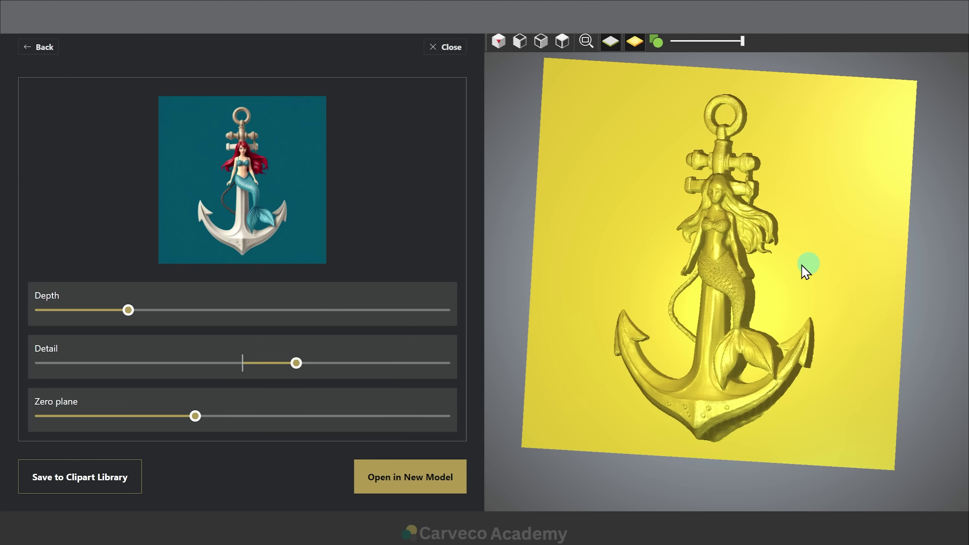
{"action": "left_click_drag", "start_coordinate": [699, 255], "coordinate": [784, 249]}
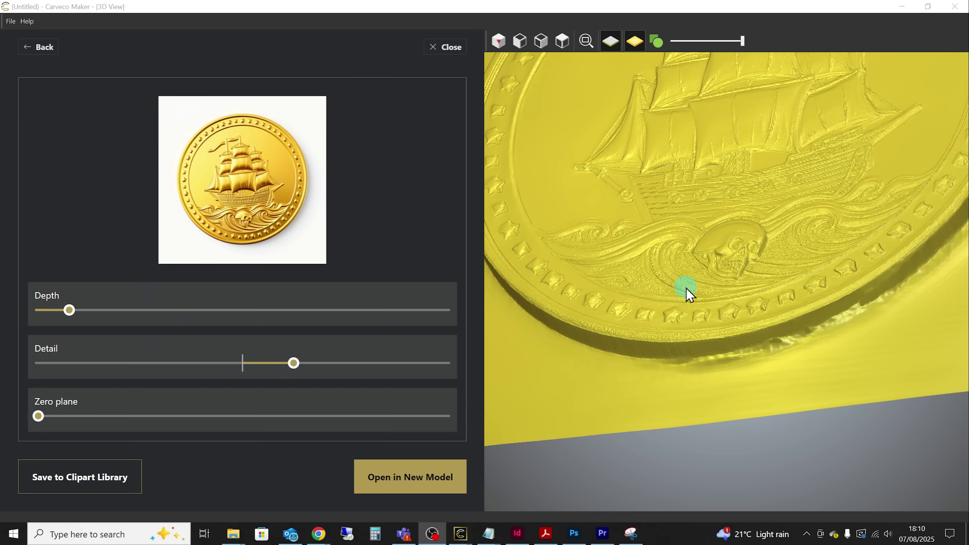
{"action": "left_click_drag", "start_coordinate": [688, 290], "coordinate": [703, 303]}
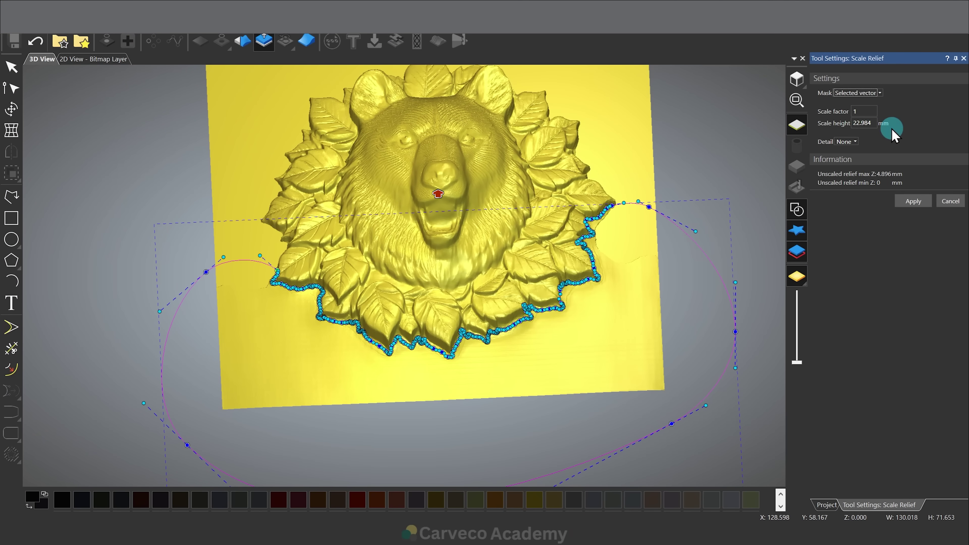
Step: Scale the relief inside the selected vector below the bear's leaf wreath to a height of 0 mm
{"action": "key", "text": "Return"}
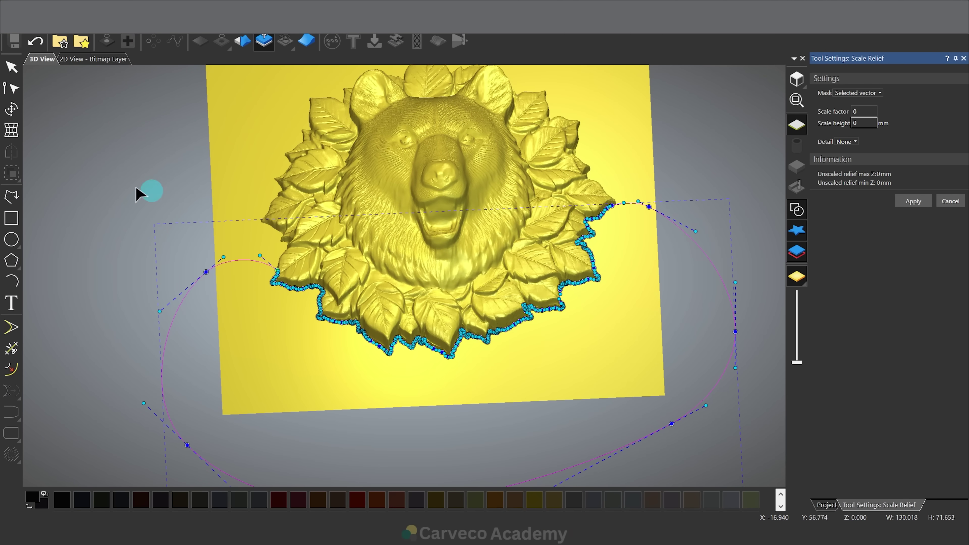
{"action": "left_click", "coordinate": [4, 75]}
{"action": "left_click", "coordinate": [119, 119]}
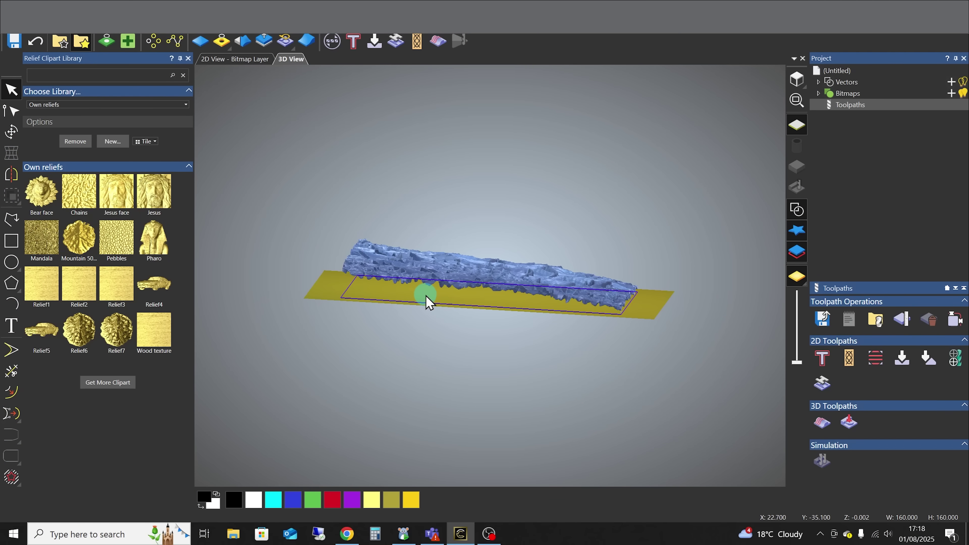
Step: Fade the mandala relief linearly at 100% strength from about X 0.6, Y 91 to about X 8, Y -160, and inspect its slope
{"action": "left_click", "coordinate": [303, 40]}
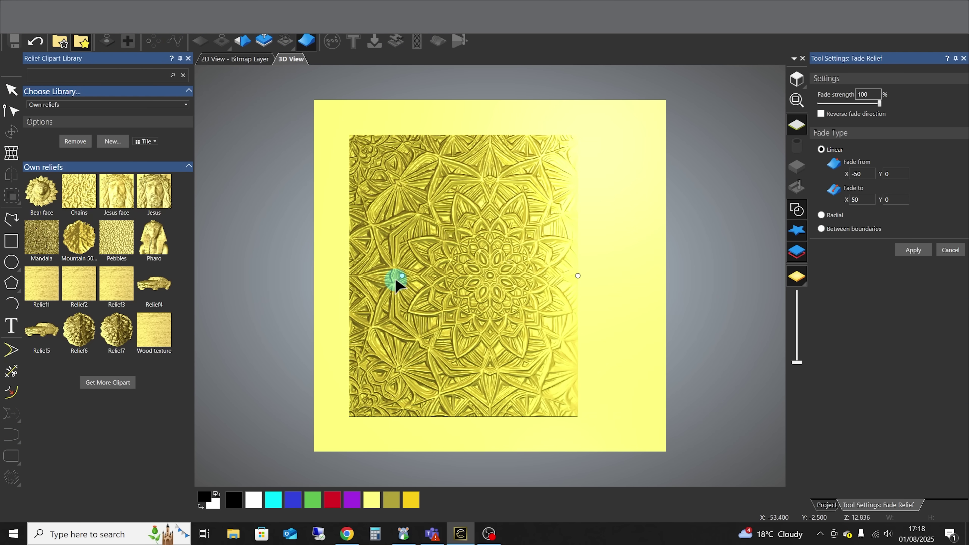
{"action": "left_click_drag", "start_coordinate": [402, 276], "coordinate": [491, 115]}
{"action": "left_click_drag", "start_coordinate": [578, 278], "coordinate": [490, 477]}
{"action": "left_click_drag", "start_coordinate": [599, 454], "coordinate": [414, 303]}
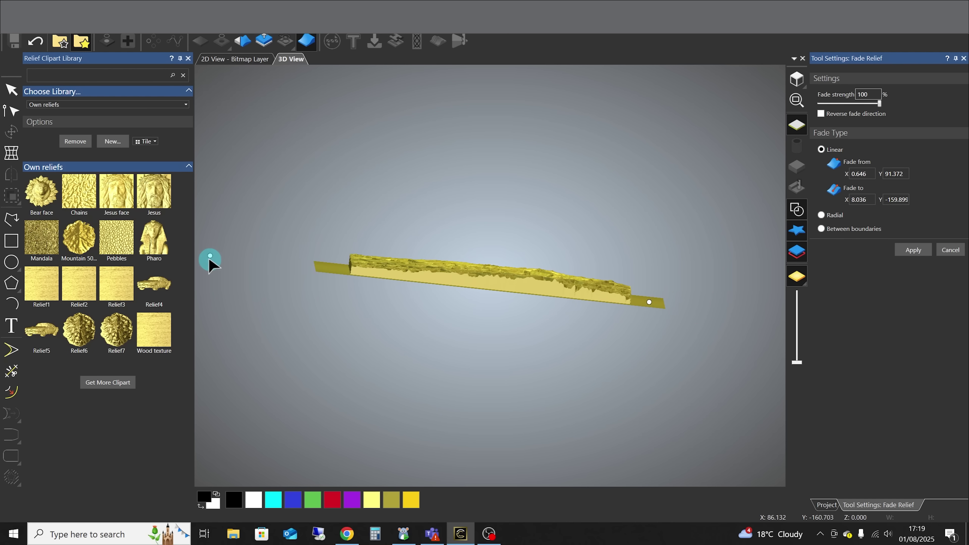
{"action": "key", "text": "Escape"}
{"action": "left_click_drag", "start_coordinate": [555, 281], "coordinate": [606, 227]}
{"action": "left_click_drag", "start_coordinate": [558, 317], "coordinate": [605, 315]}
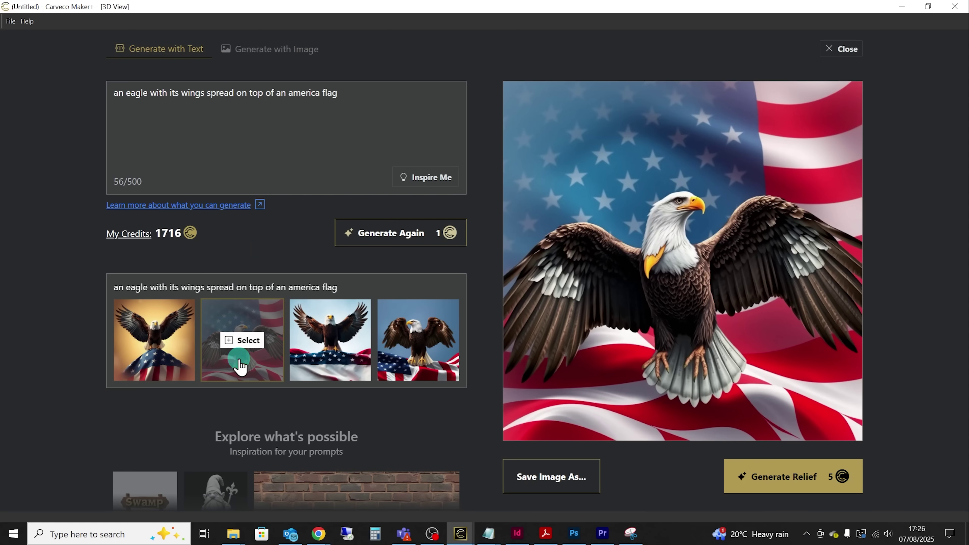
Step: Preview the generated eagle images and save the one with the golden background as "an eagle with its wings spread on top of an america flag3.jpg"
{"action": "left_click", "coordinate": [311, 376]}
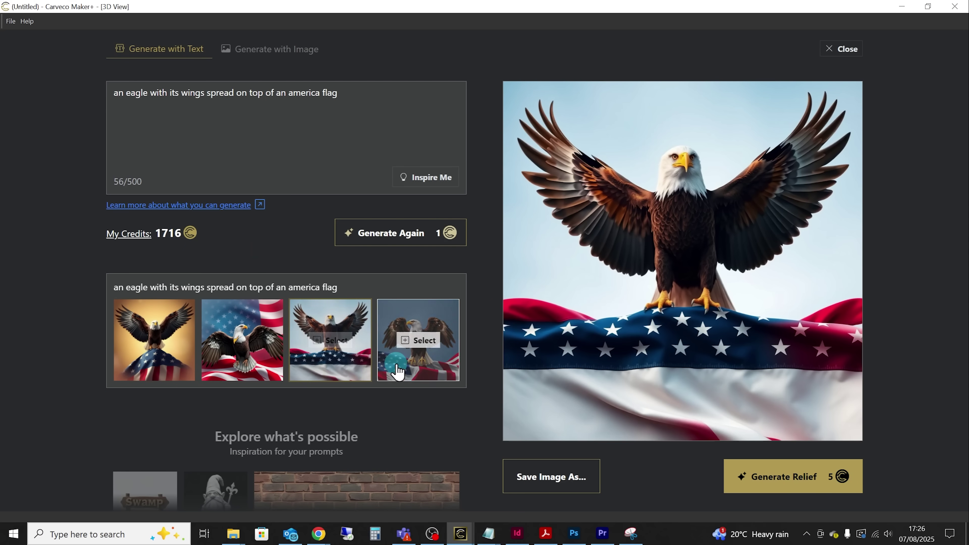
{"action": "left_click", "coordinate": [400, 369]}
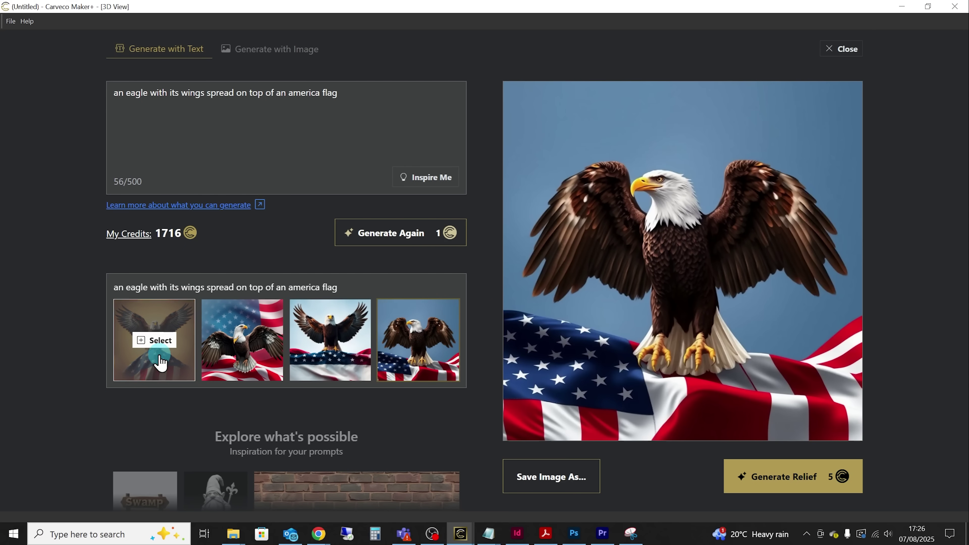
{"action": "left_click", "coordinate": [157, 359]}
{"action": "left_click", "coordinate": [519, 478]}
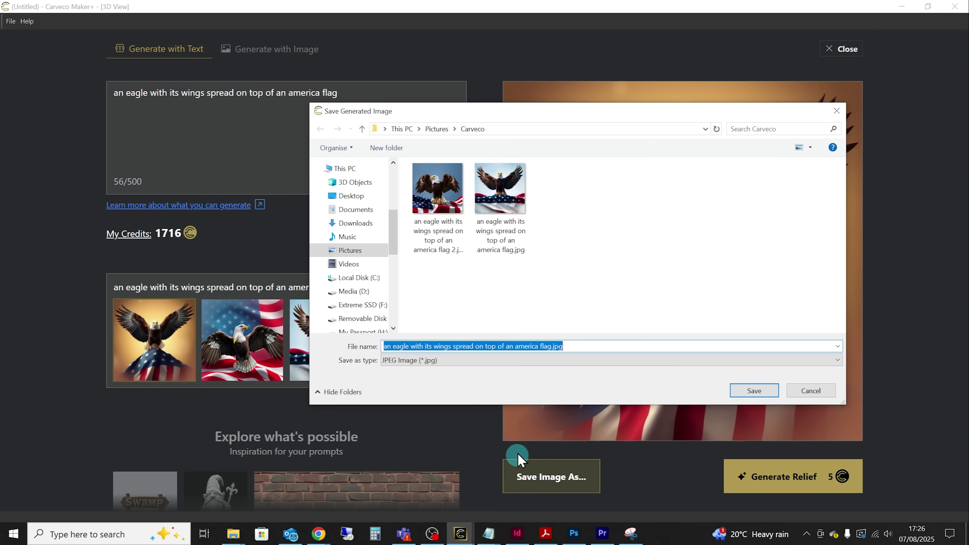
{"action": "left_click", "coordinate": [552, 345]}
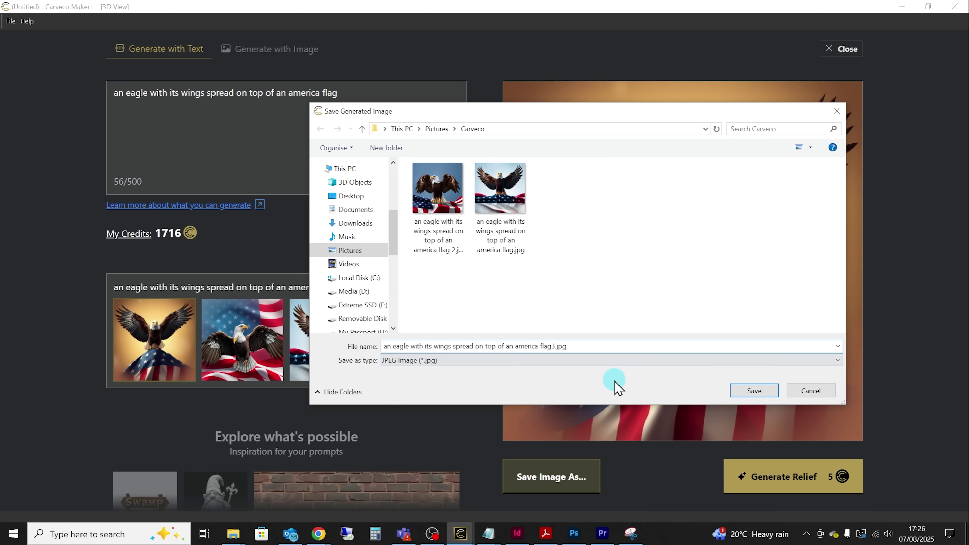
{"action": "key", "text": "Return"}
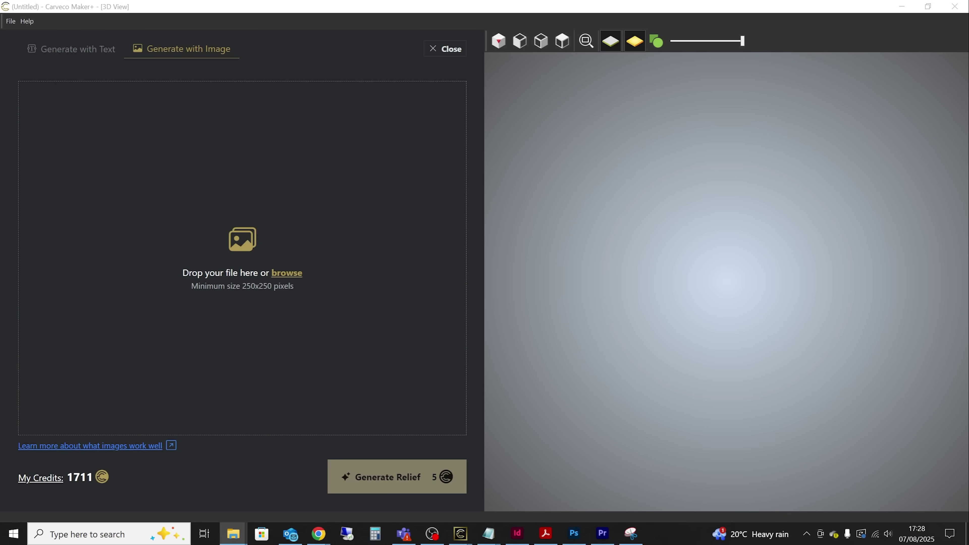
Step: Generate a relief from the saved image of the eagle with lowered wings on a blue background, and inspect it from another angle
{"action": "left_click_drag", "start_coordinate": [81, 232], "coordinate": [245, 271]}
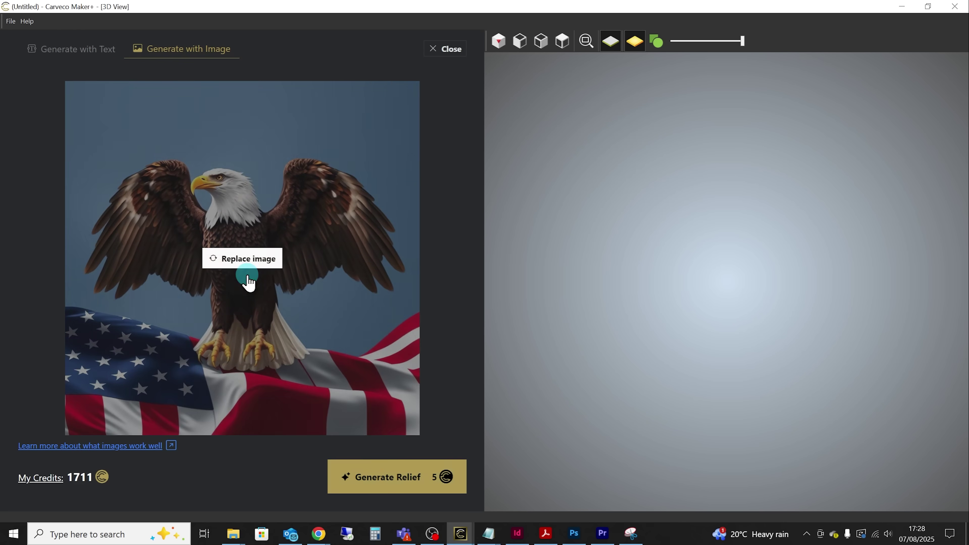
{"action": "left_click", "coordinate": [396, 492]}
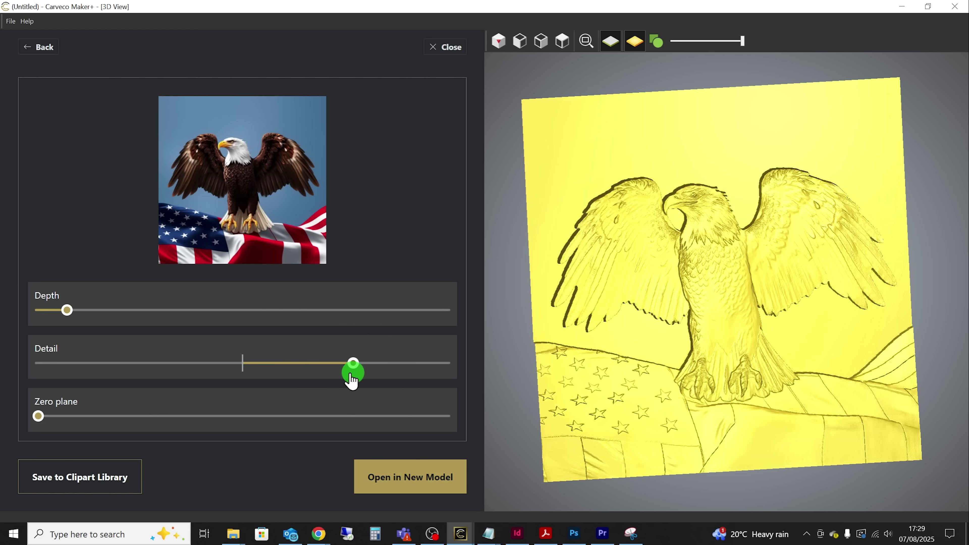
{"action": "left_click_drag", "start_coordinate": [907, 325], "coordinate": [783, 341]}
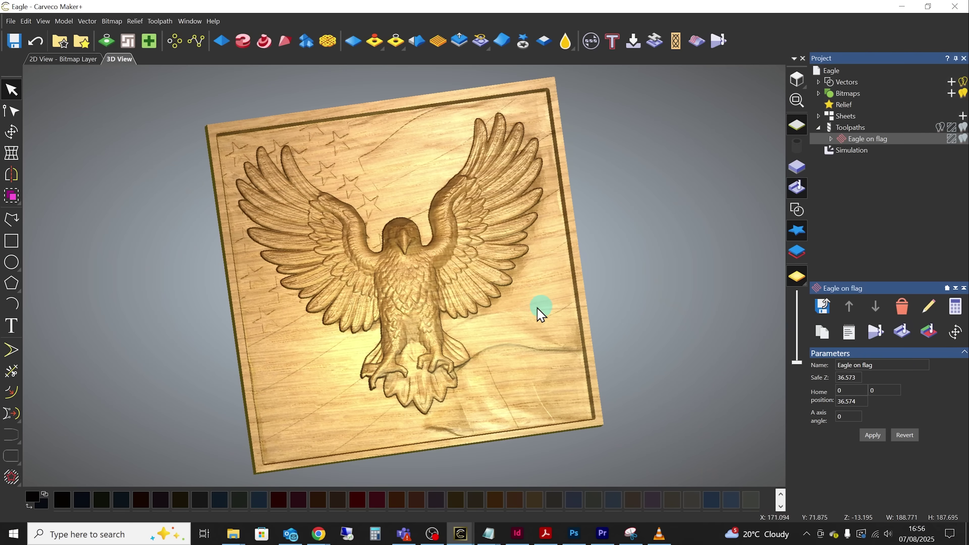
Step: Examine the wooden carving simulation of the "Eagle on flag" toolpath from a different angle
{"action": "left_click_drag", "start_coordinate": [536, 313], "coordinate": [490, 311]}
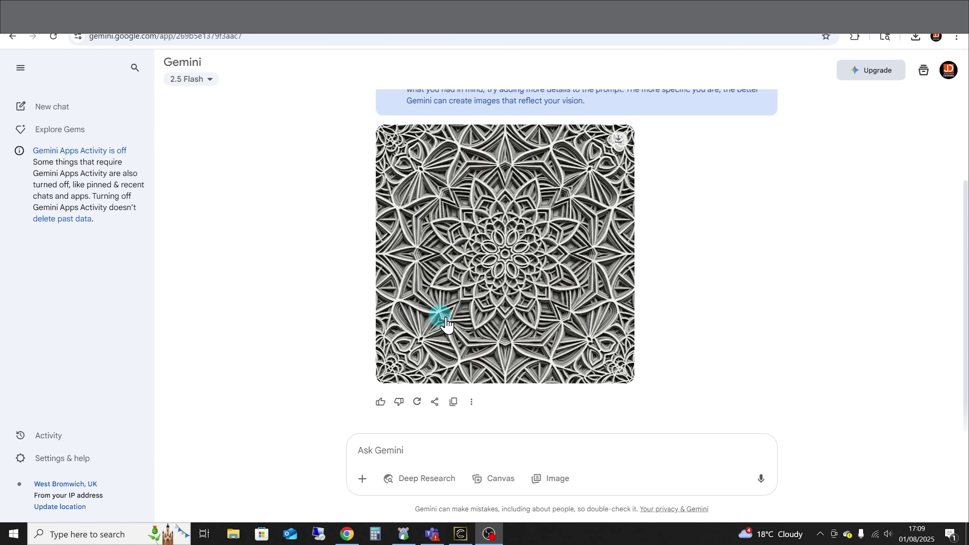
Step: Switch to Carveco Maker and generate a relief from the grey layered mandala image made in Gemini
{"action": "left_click", "coordinate": [461, 535]}
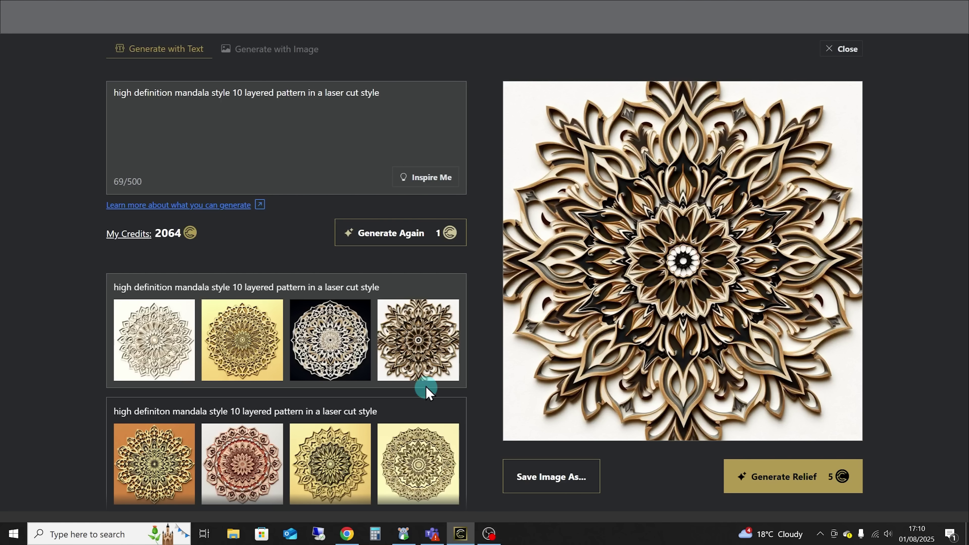
{"action": "left_click", "coordinate": [256, 52]}
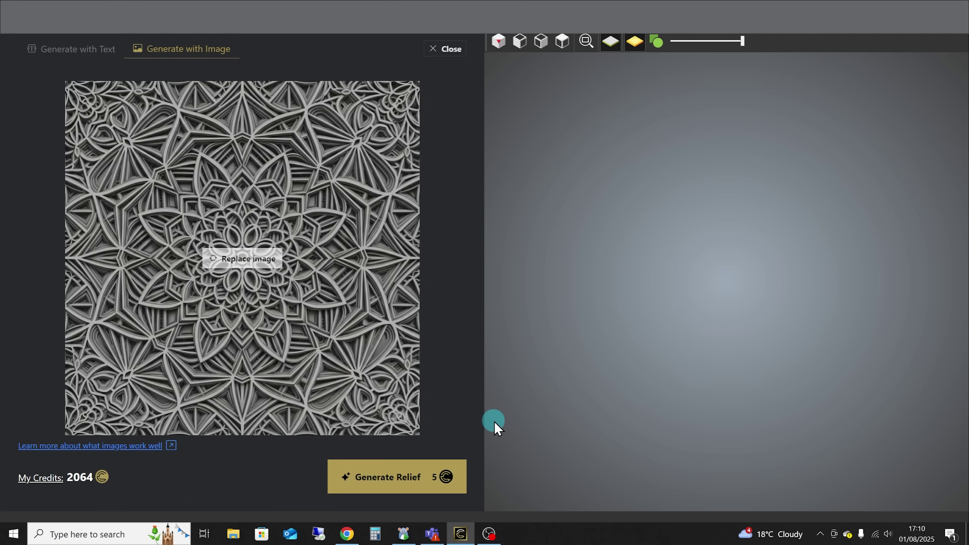
{"action": "left_click", "coordinate": [409, 475]}
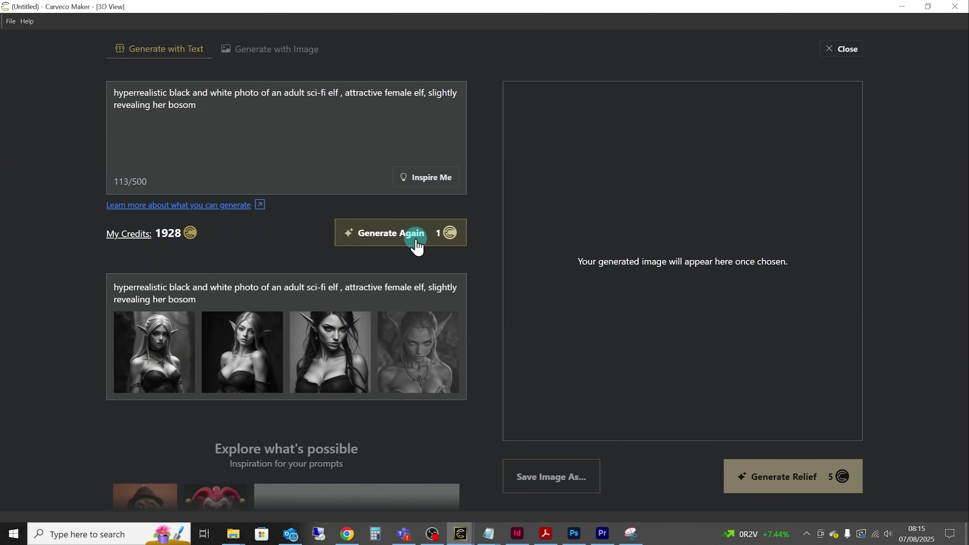
Step: Preview all four generated black and white elf images in turn, from the last to the first
{"action": "left_click", "coordinate": [401, 329]}
{"action": "left_click", "coordinate": [402, 328]}
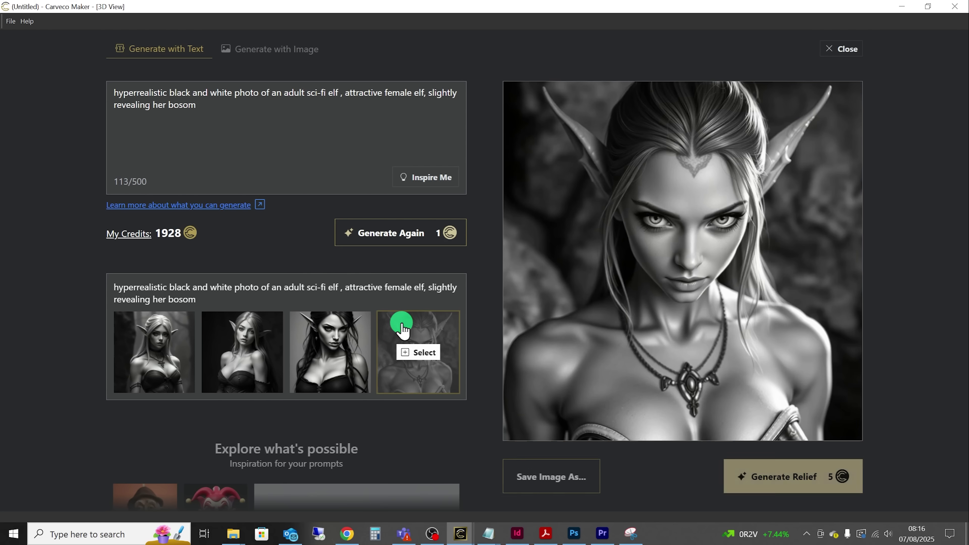
{"action": "left_click", "coordinate": [344, 326]}
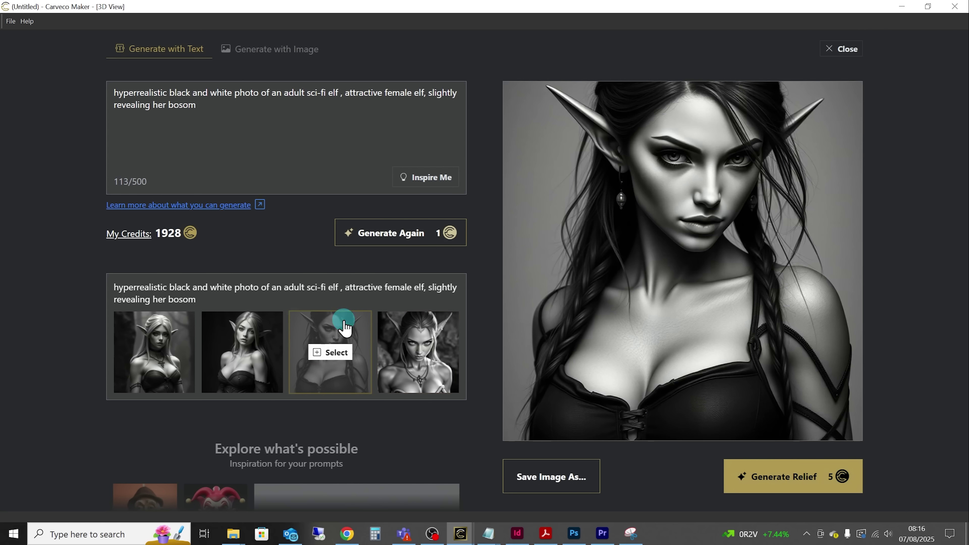
{"action": "left_click", "coordinate": [248, 329]}
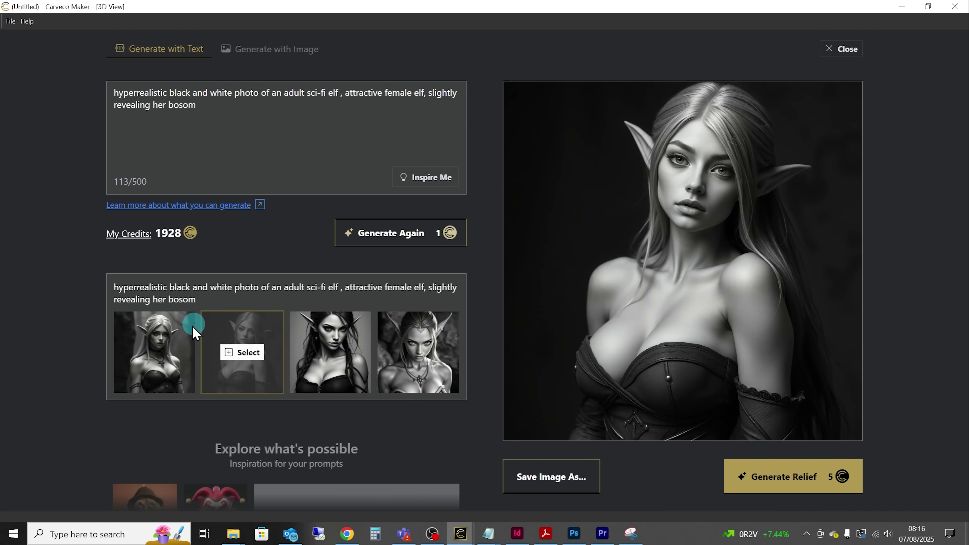
{"action": "left_click", "coordinate": [167, 331]}
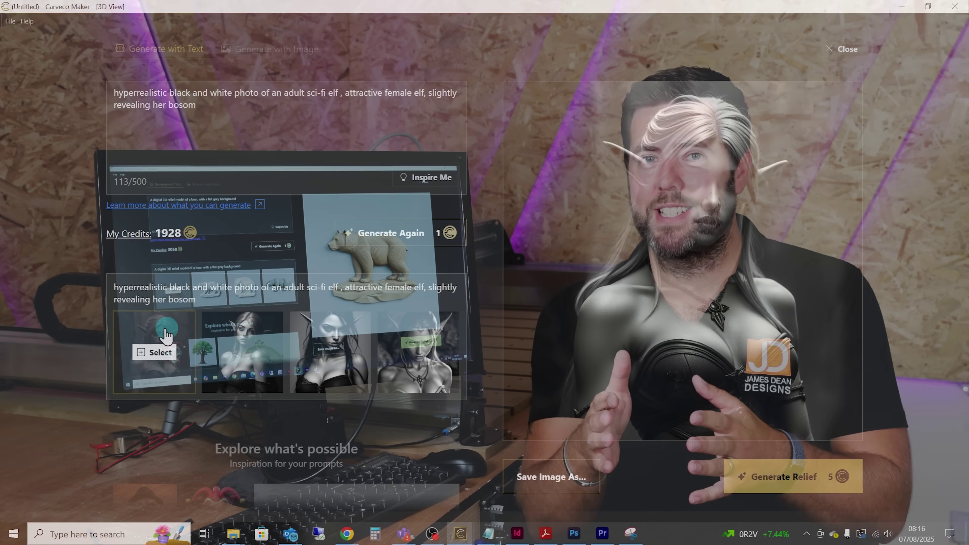